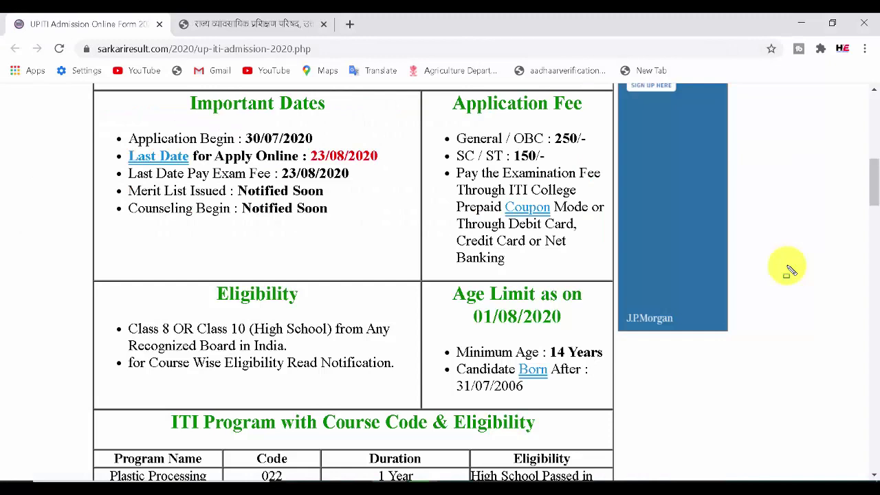
- Box the Important Dates, last date 23/08/2020, and fees 250/- (General/OBC) and 150/- (SC/ST)
mouse_move(379, 206)
mouse_down()
mouse_move(338, 173)
mouse_move(236, 126)
mouse_move(248, 132)
mouse_up()
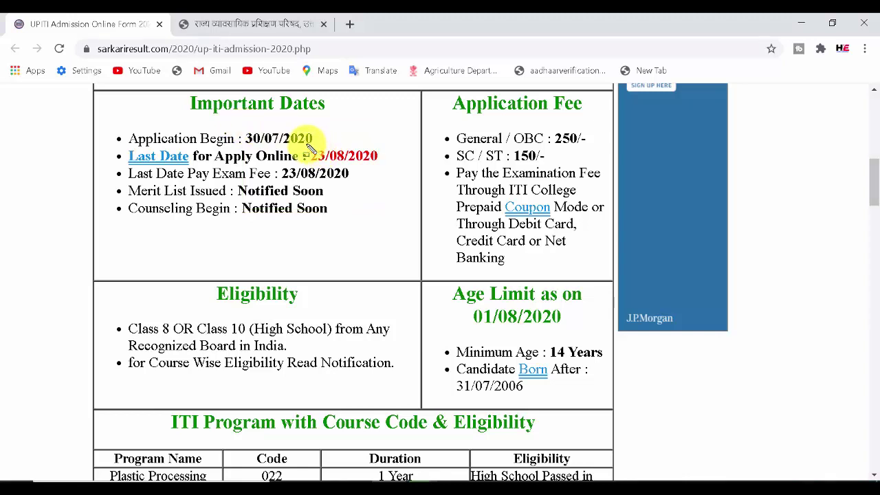
drag(307, 146, 390, 166)
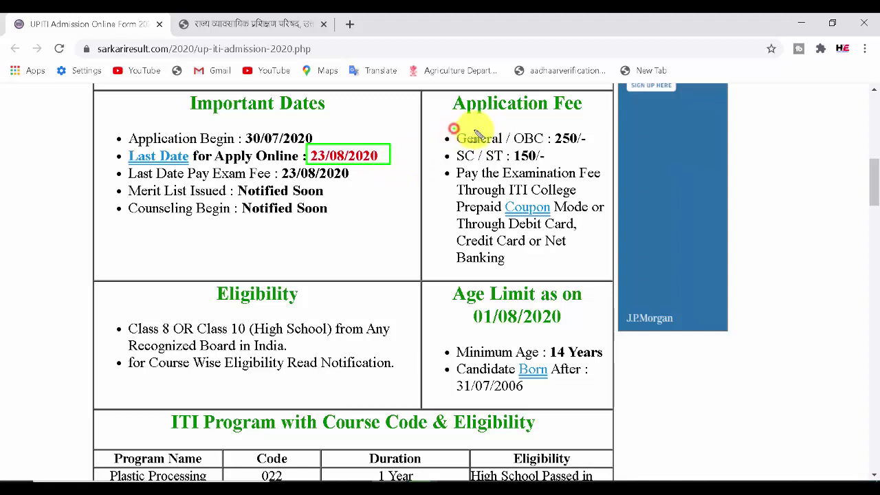
drag(453, 128, 589, 146)
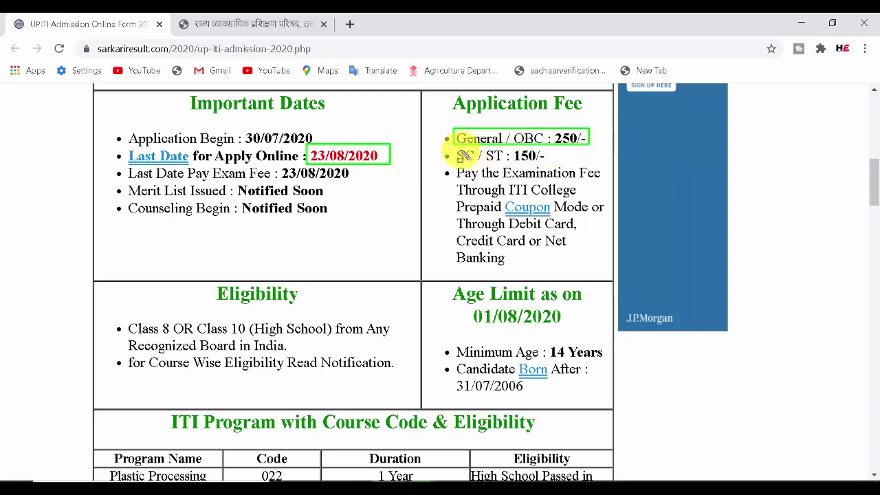
drag(453, 147, 566, 165)
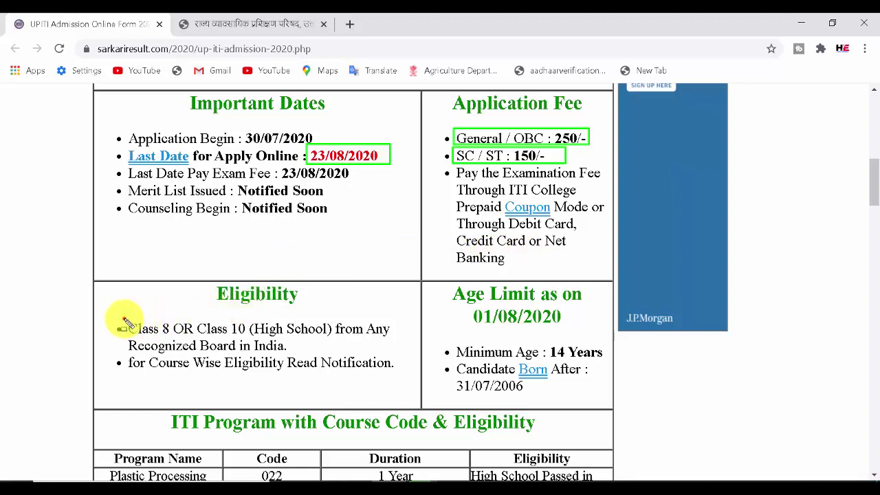
- Box the Class 8/10 eligibility and age limit: minimum 14 years, born after 31/07/2006
mouse_move(124, 318)
mouse_down()
mouse_move(186, 337)
mouse_move(393, 337)
mouse_up()
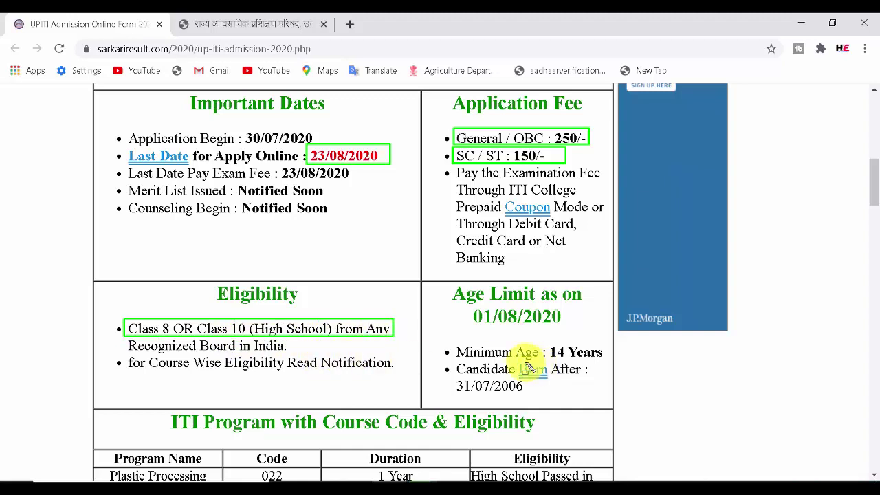
mouse_move(449, 341)
mouse_down()
mouse_move(615, 350)
mouse_move(616, 359)
mouse_up()
mouse_move(451, 361)
mouse_down()
mouse_move(534, 397)
mouse_move(591, 396)
mouse_up()
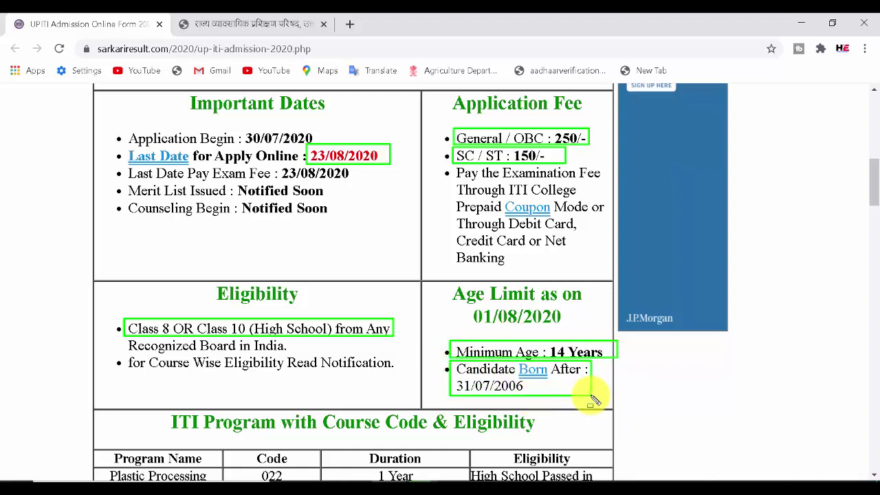
drag(440, 275, 603, 329)
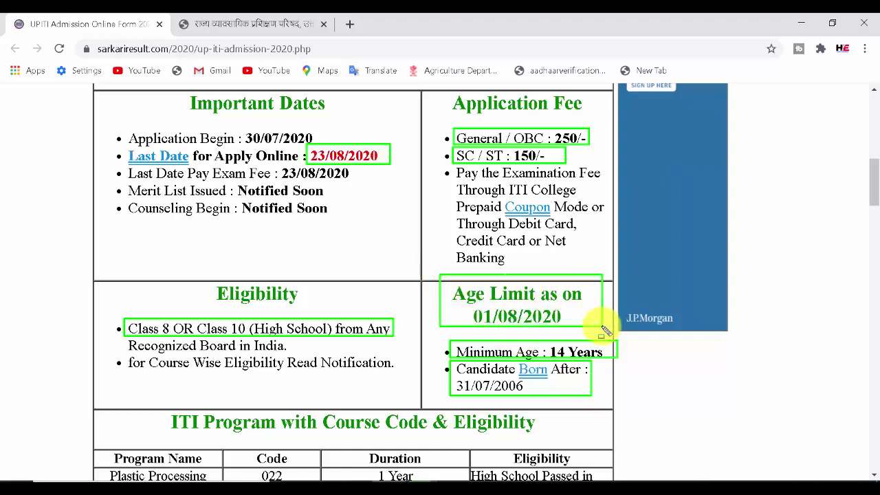
scroll(710, 229, down, 5)
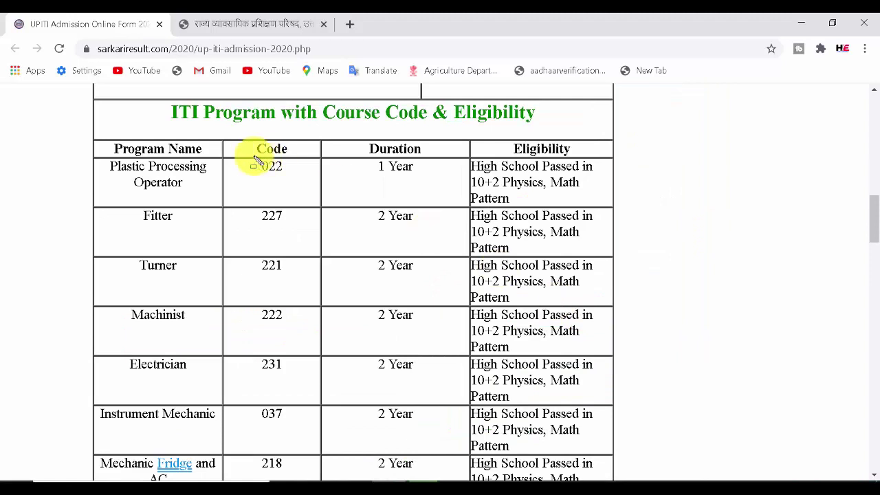
- Box the Plastic Processing Operator row: code 022, 1 Year duration and its eligibility
drag(102, 158, 213, 197)
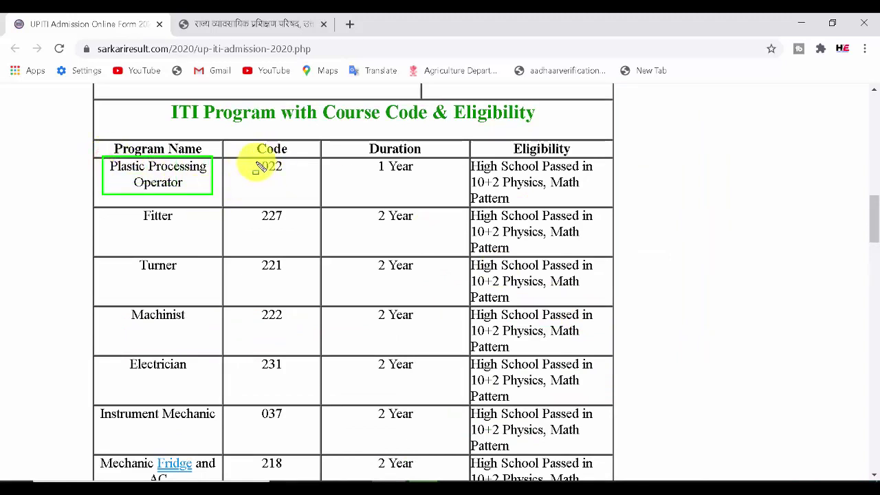
drag(254, 161, 318, 180)
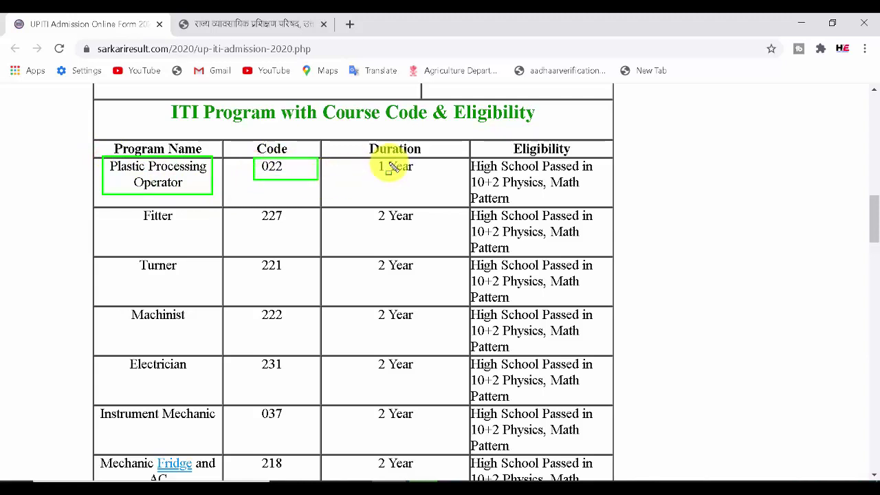
drag(369, 160, 425, 180)
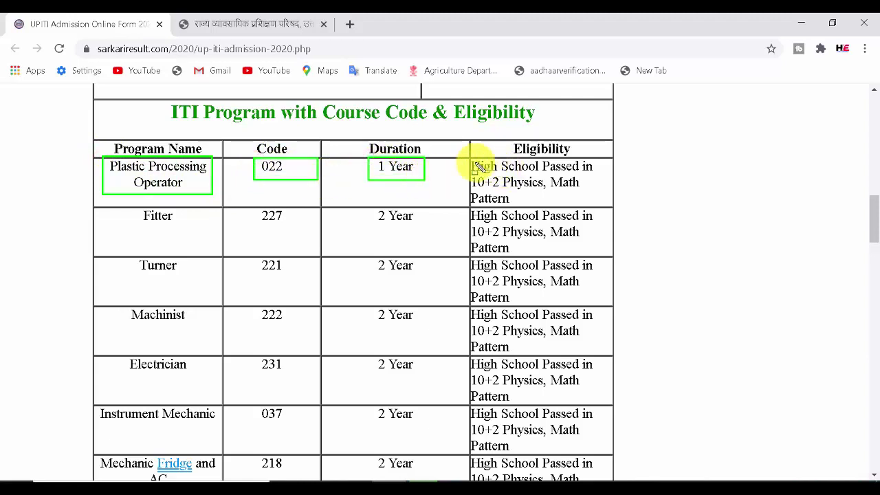
mouse_move(469, 158)
mouse_down()
mouse_move(509, 189)
mouse_move(596, 207)
mouse_up()
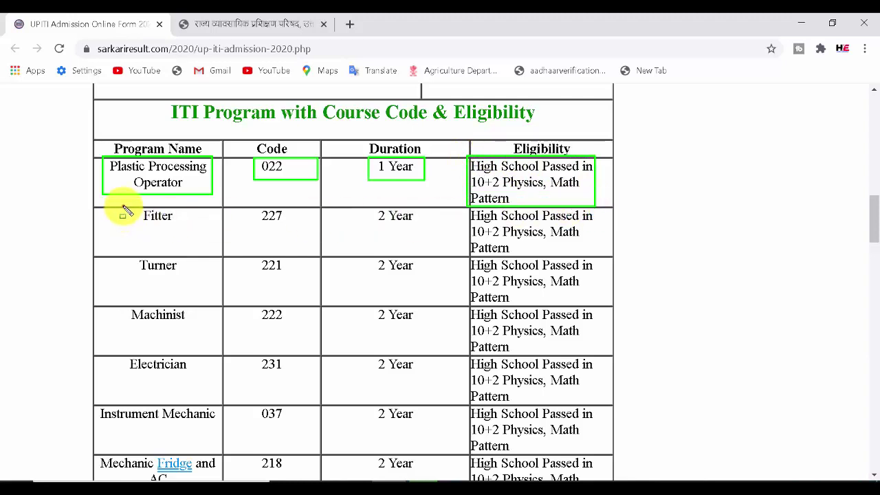
- Box the Fitter row (code 227), clear the marks, and scroll down to Electroplater
mouse_move(123, 205)
mouse_down()
mouse_move(186, 227)
mouse_move(324, 231)
mouse_up()
drag(468, 208, 468, 209)
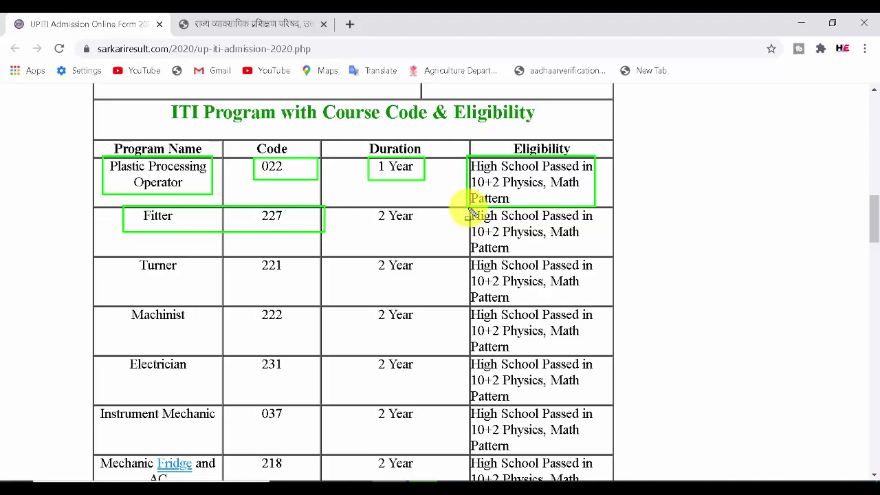
drag(469, 212, 617, 252)
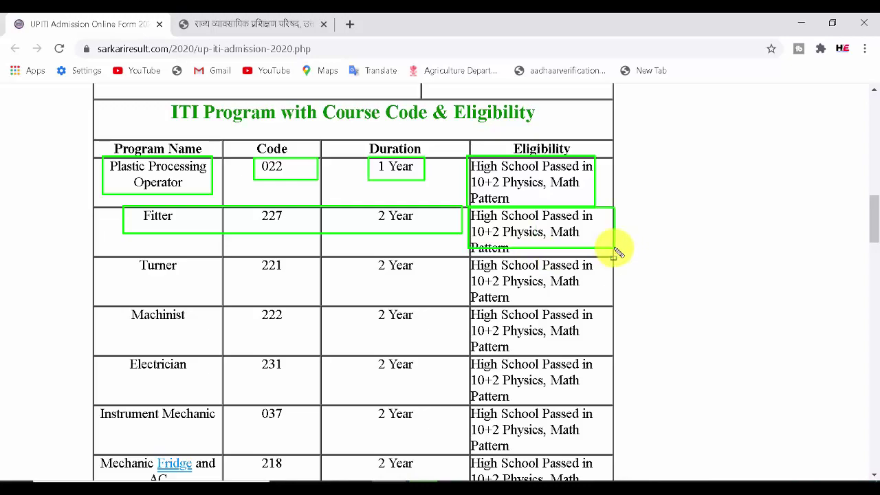
key(Escape)
drag(873, 208, 877, 258)
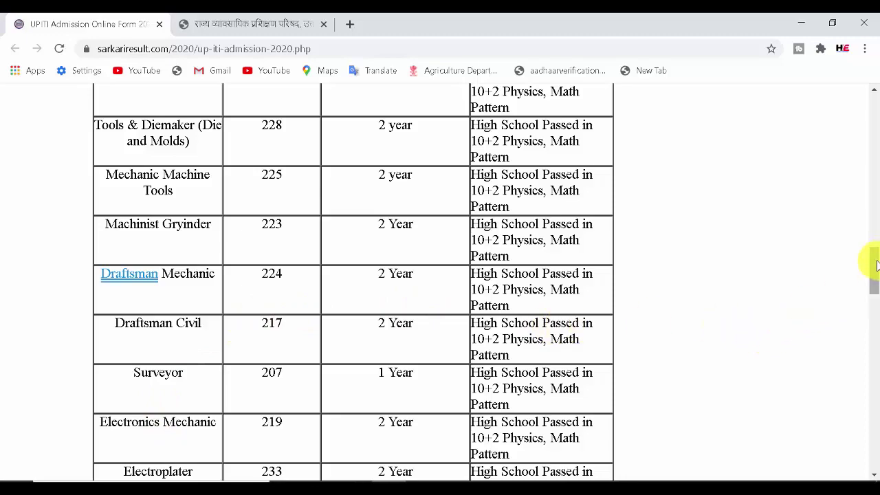
mouse_move(877, 266)
mouse_down()
mouse_move(877, 306)
mouse_move(875, 275)
mouse_up()
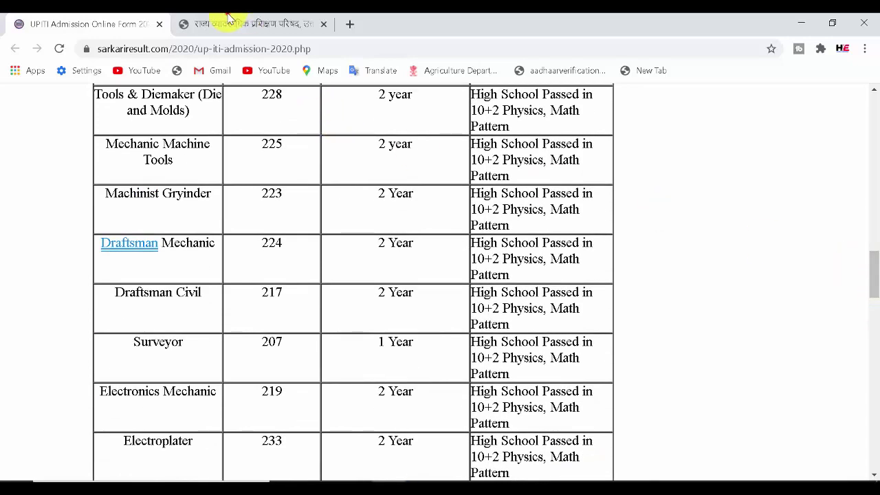
- Switch to the scvtup.in/hi tab and box its online application submission notice
click(229, 17)
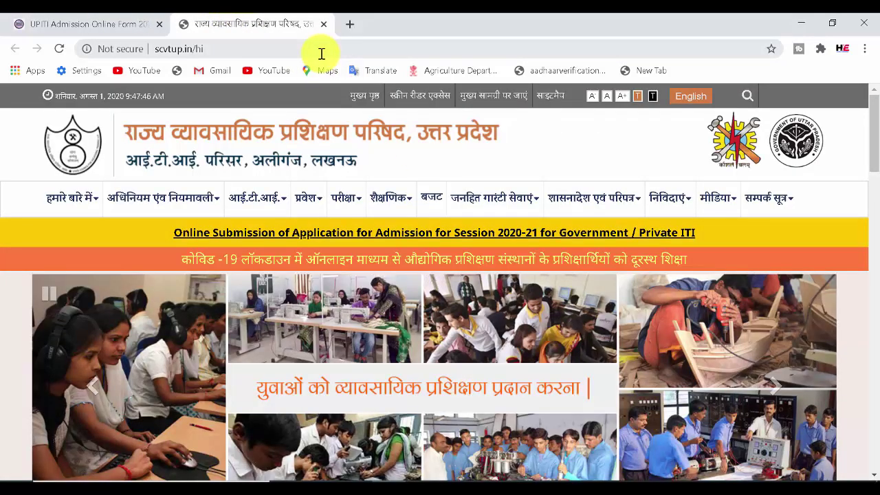
click(153, 44)
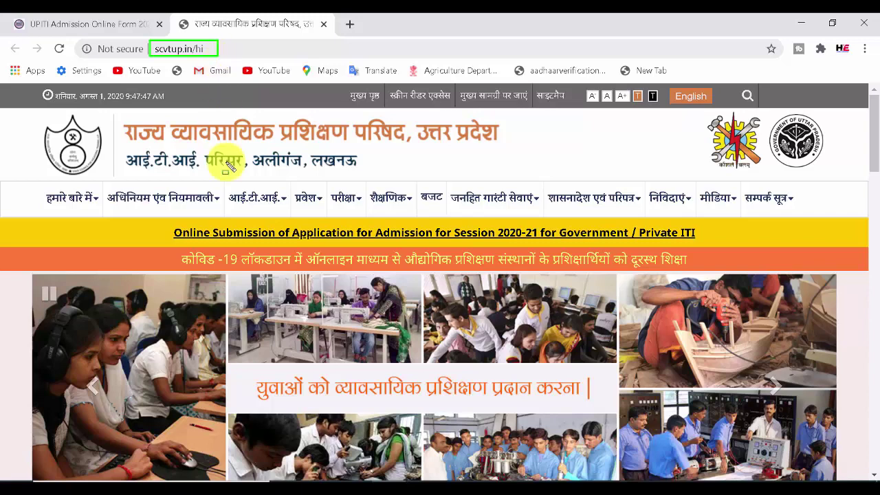
click(175, 226)
mouse_move(175, 225)
mouse_down()
mouse_move(301, 250)
mouse_move(716, 255)
mouse_up()
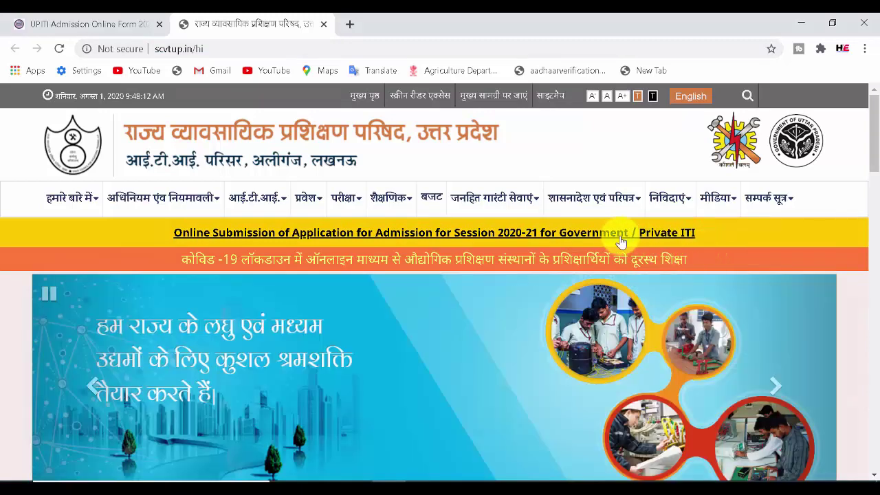
- Open the ITI admission 2020 page and box its instructions, form format, brochure and apply-online links
click(608, 234)
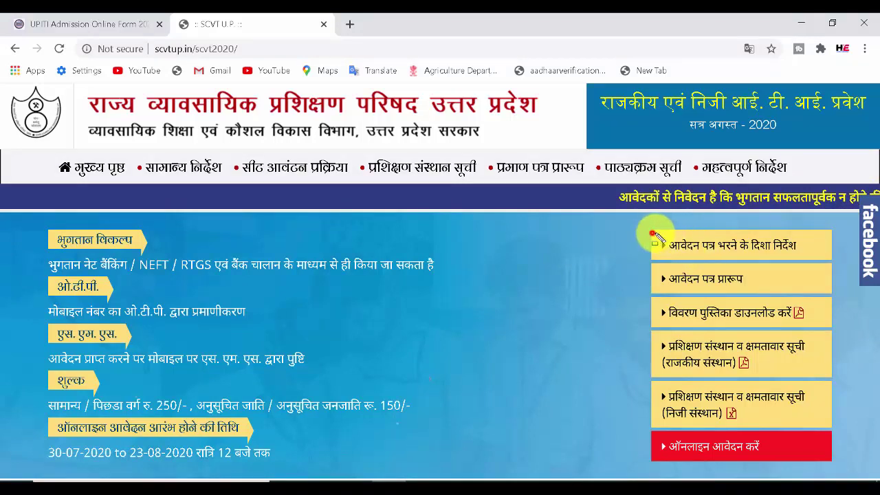
drag(652, 233, 832, 258)
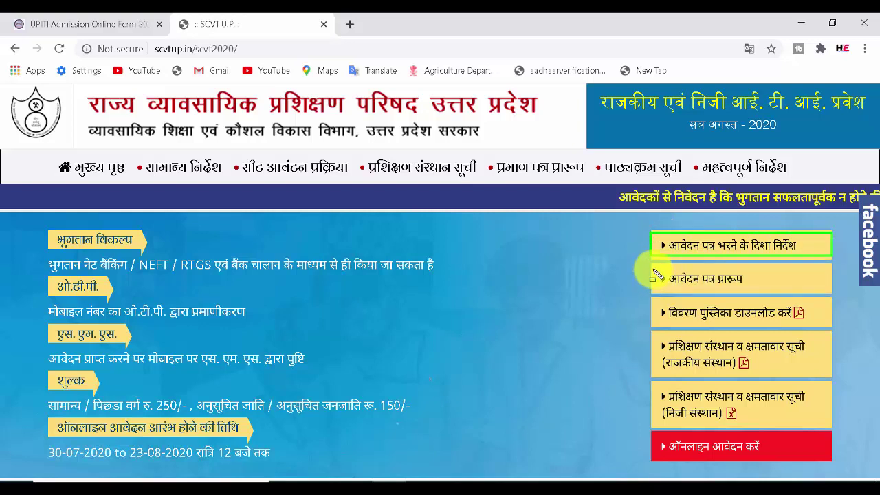
mouse_move(652, 267)
mouse_down()
mouse_move(725, 295)
mouse_move(793, 288)
mouse_up()
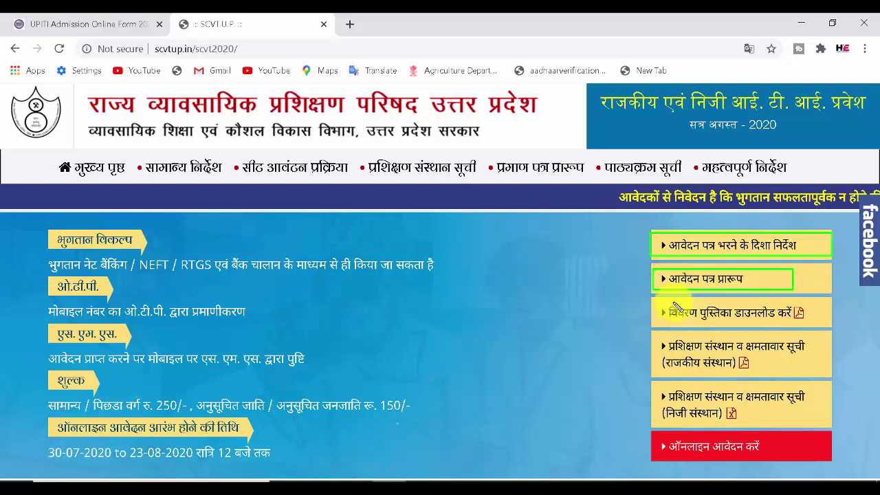
drag(655, 301, 813, 321)
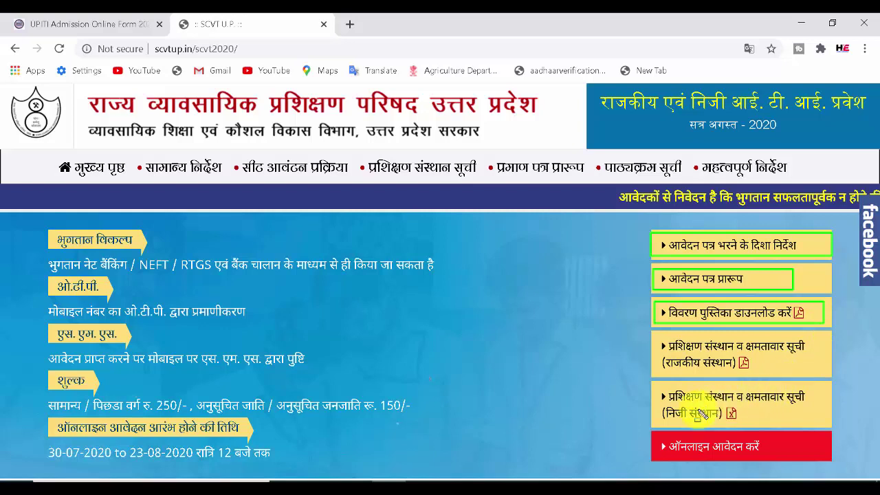
mouse_move(655, 435)
mouse_down()
mouse_move(742, 459)
mouse_move(818, 454)
mouse_up()
- Clear the pen marks and open the online registration form past the notice
key(e)
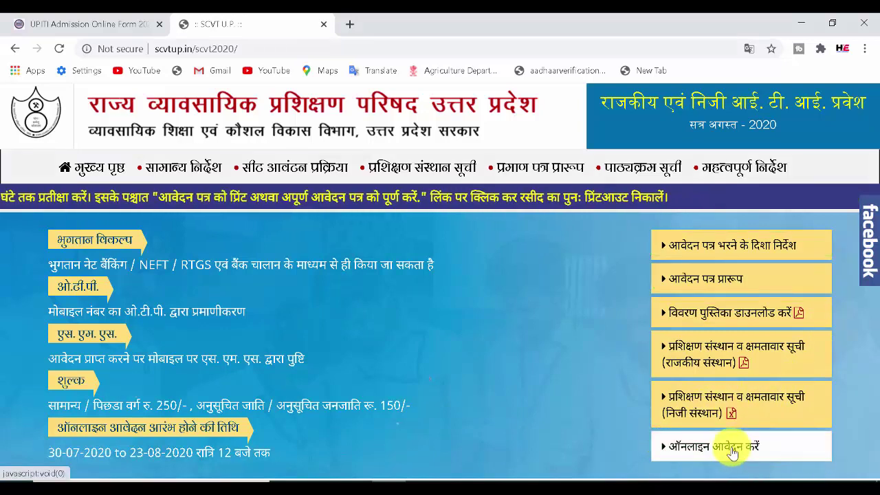
click(732, 450)
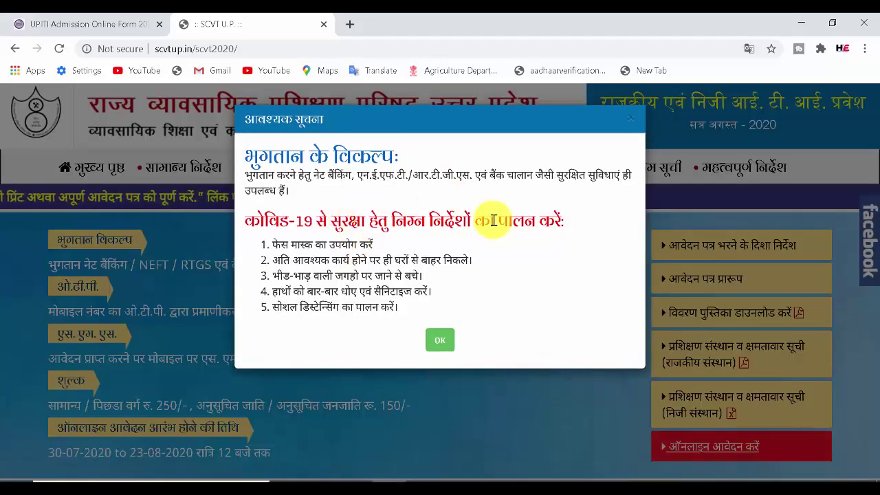
click(439, 342)
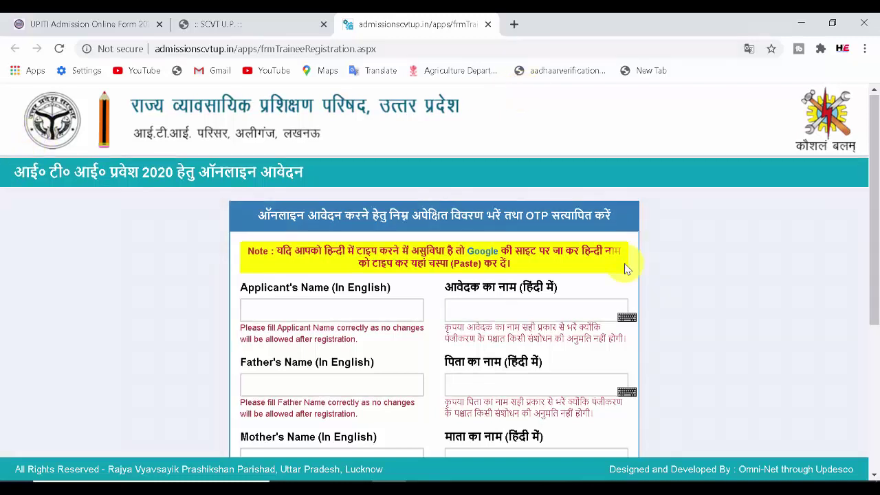
- Box the form's title, OTP instruction and Hindi-name note, then advance to the Hindi name field
mouse_move(5, 153)
mouse_down()
mouse_move(165, 190)
mouse_move(326, 194)
mouse_up()
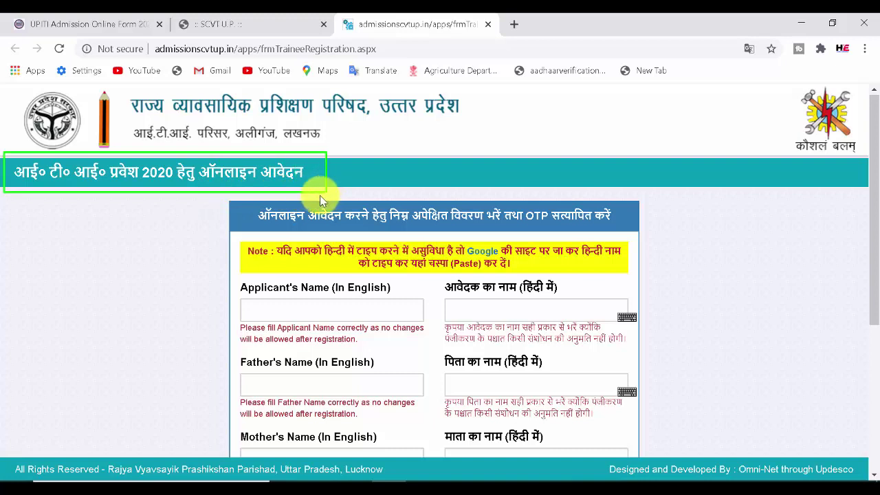
mouse_move(252, 205)
mouse_down()
mouse_move(375, 227)
mouse_move(631, 236)
mouse_up()
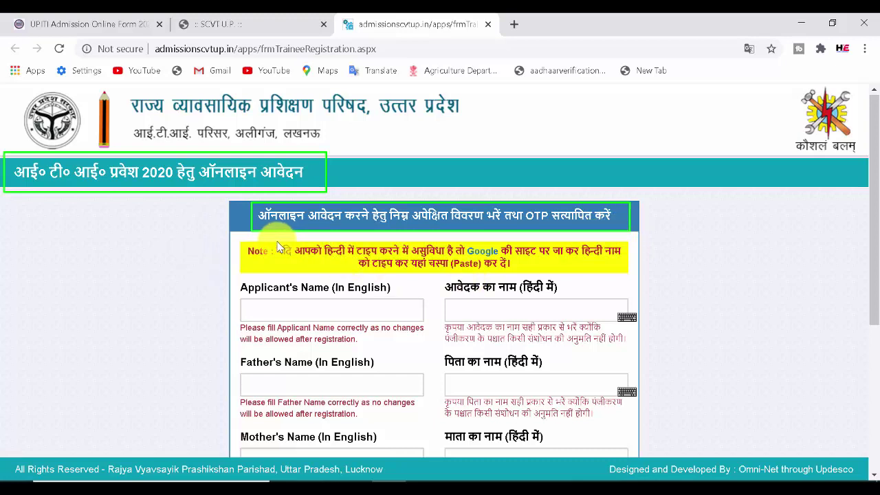
mouse_move(327, 248)
mouse_down()
mouse_move(418, 261)
mouse_move(632, 261)
mouse_up()
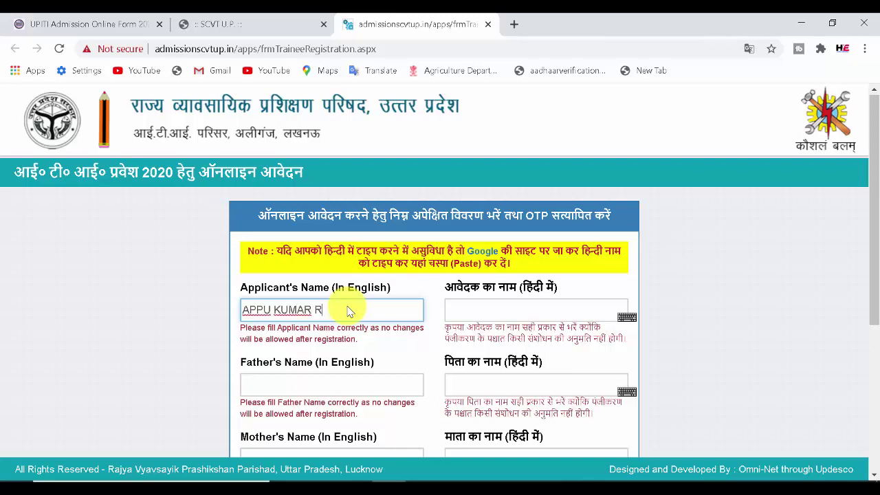
key(Tab)
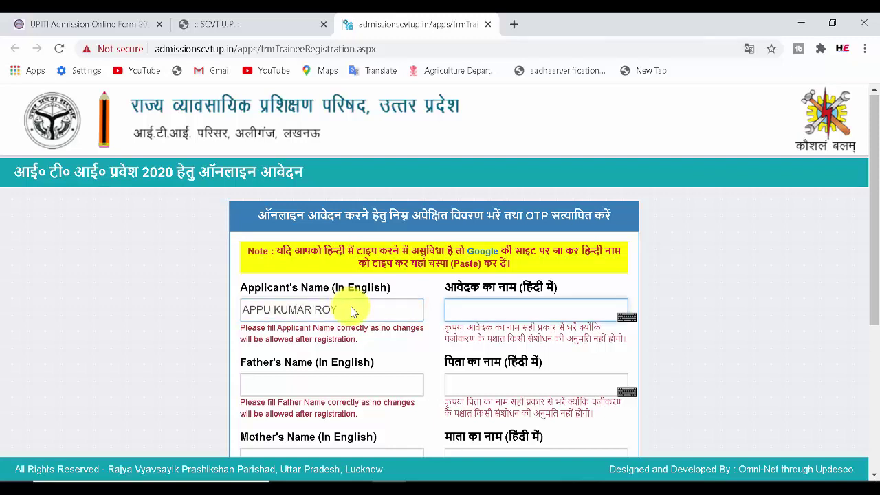
- Open Google Input Tools in a new tab and set the input language to Hindi
click(513, 24)
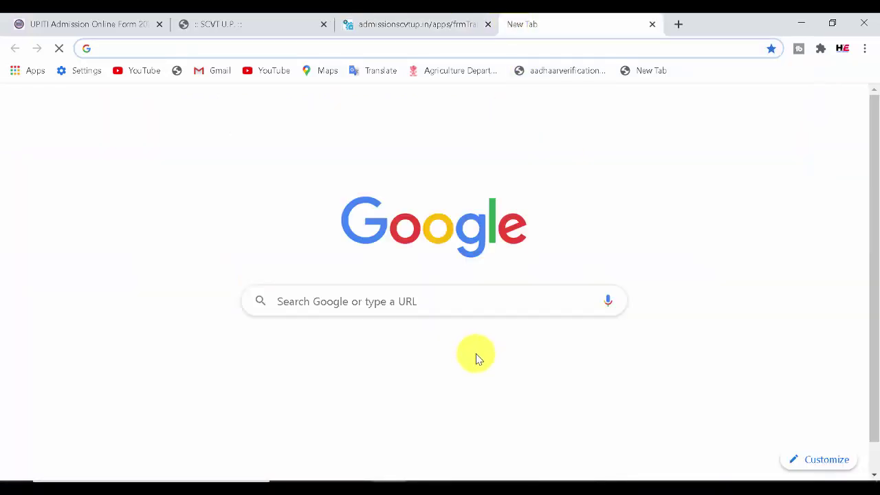
click(439, 382)
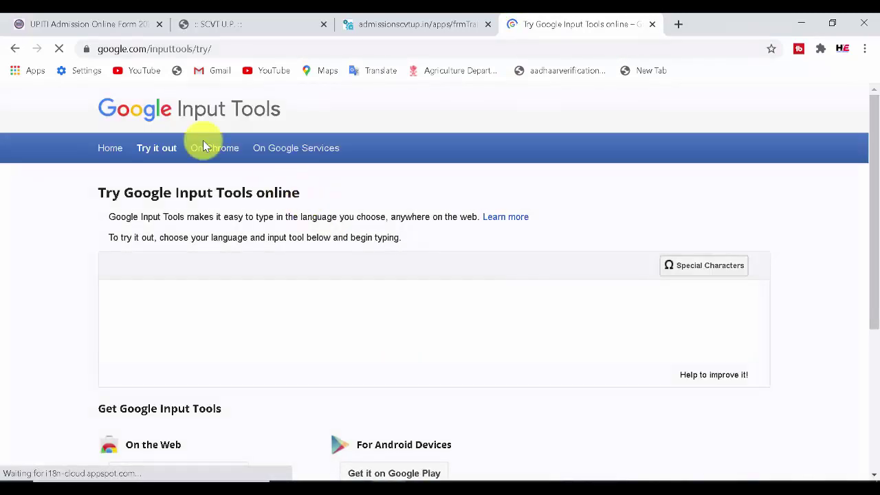
drag(95, 40, 218, 64)
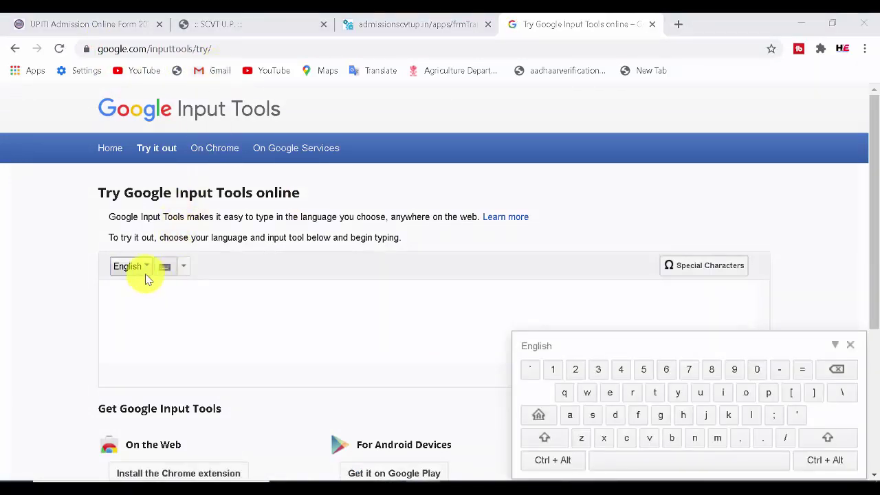
click(136, 269)
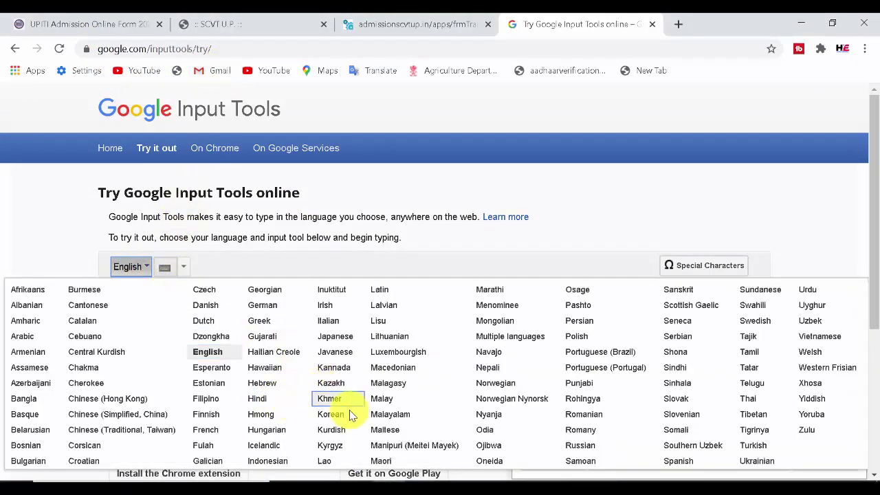
click(263, 398)
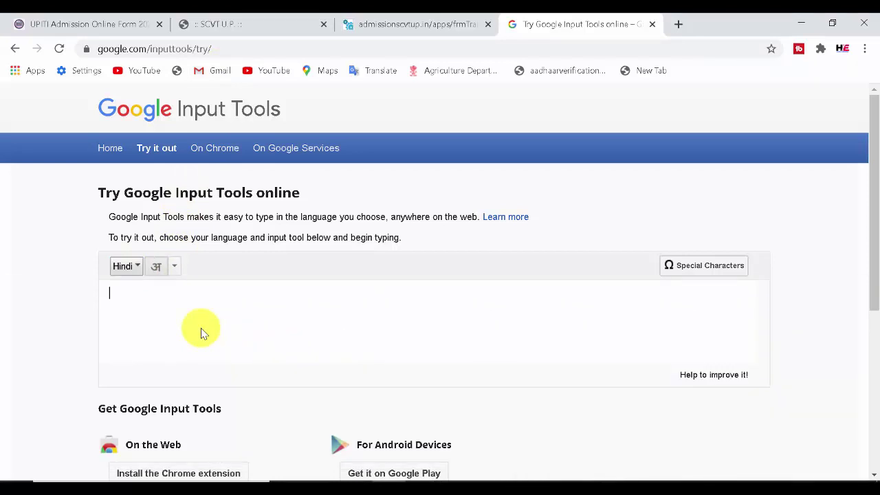
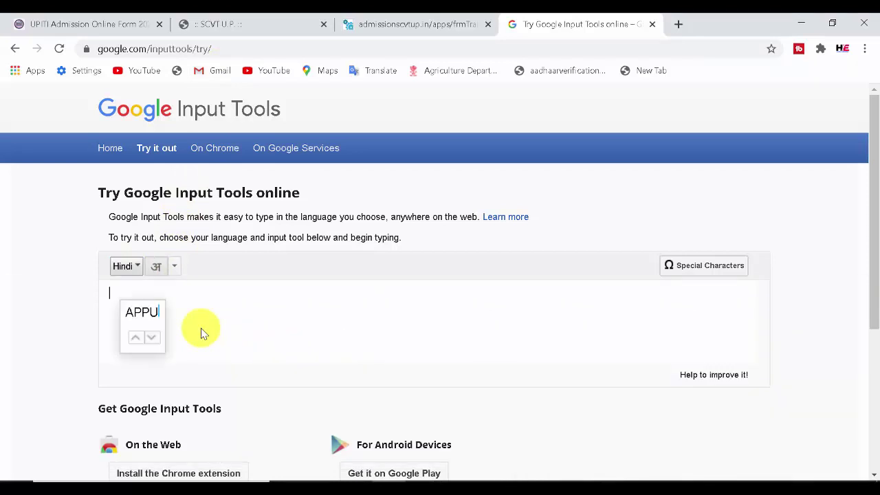
- Type the applicant's name in Hindi, choosing the suggested spellings, and select the whole name
click(152, 336)
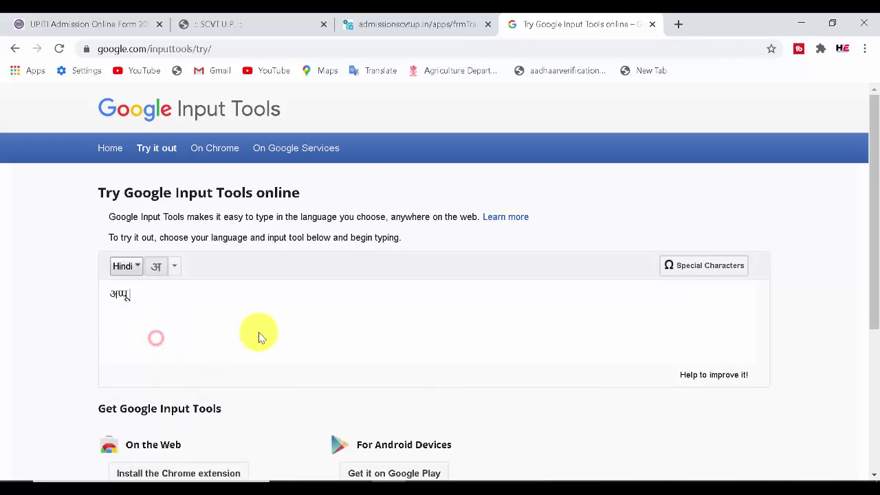
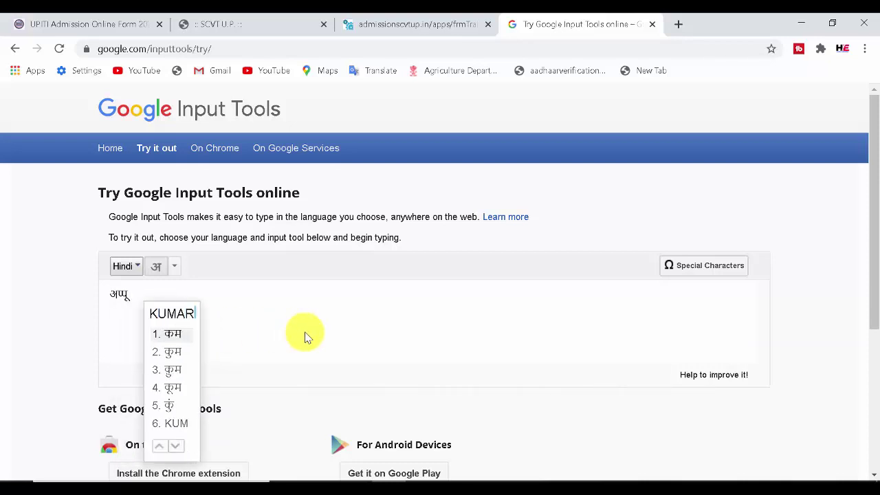
key(Escape)
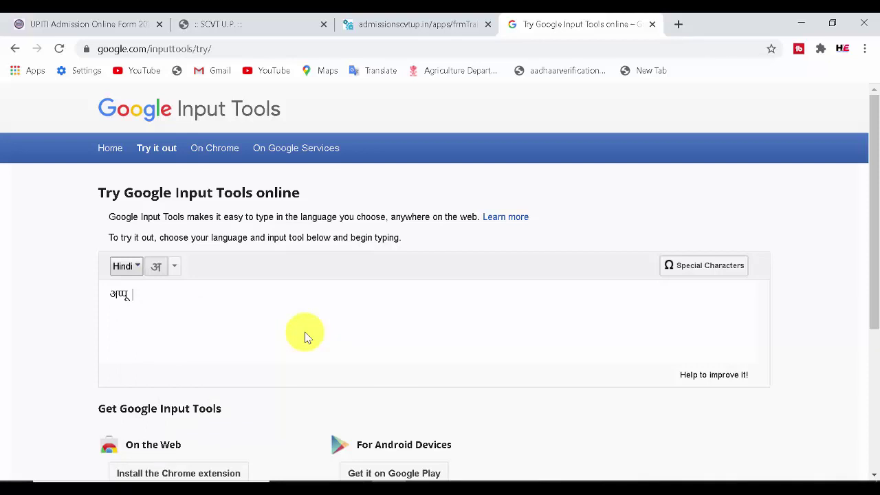
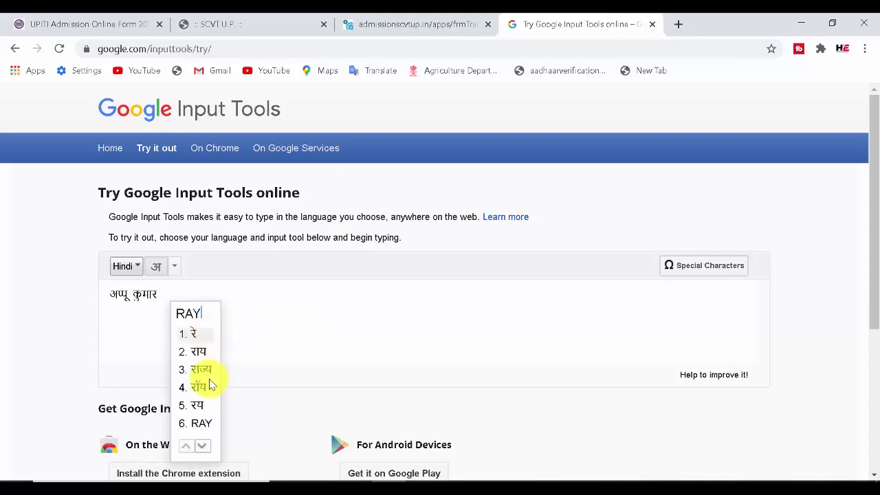
click(202, 448)
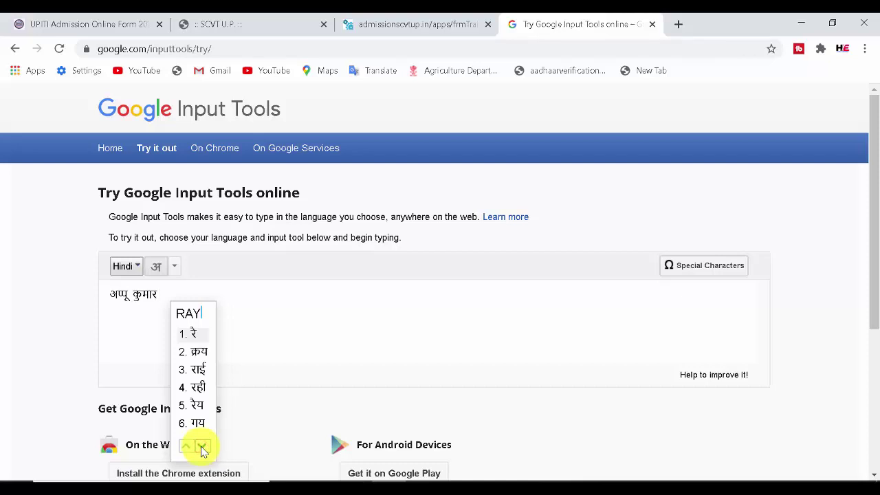
click(184, 448)
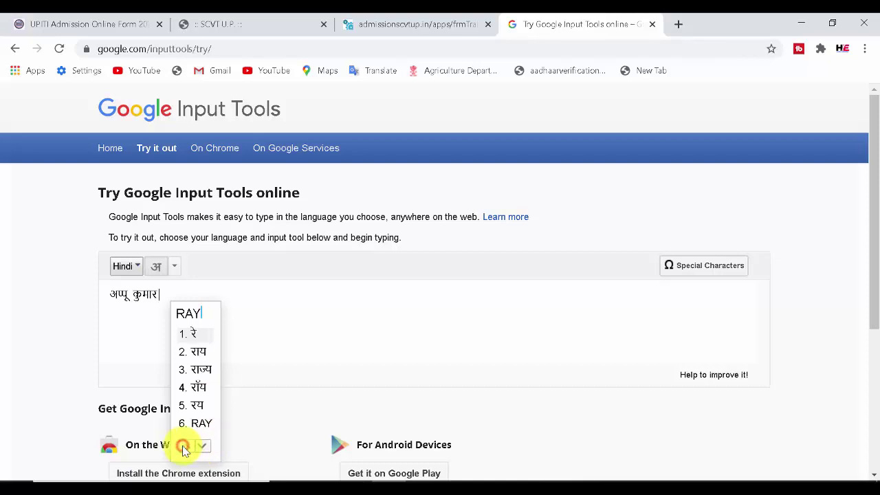
click(199, 352)
drag(173, 290, 106, 300)
key(ctrl+c)
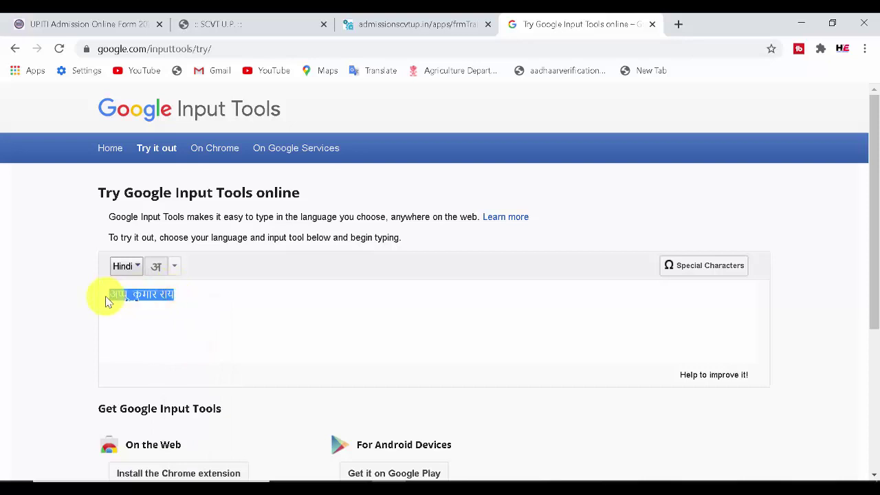
click(383, 17)
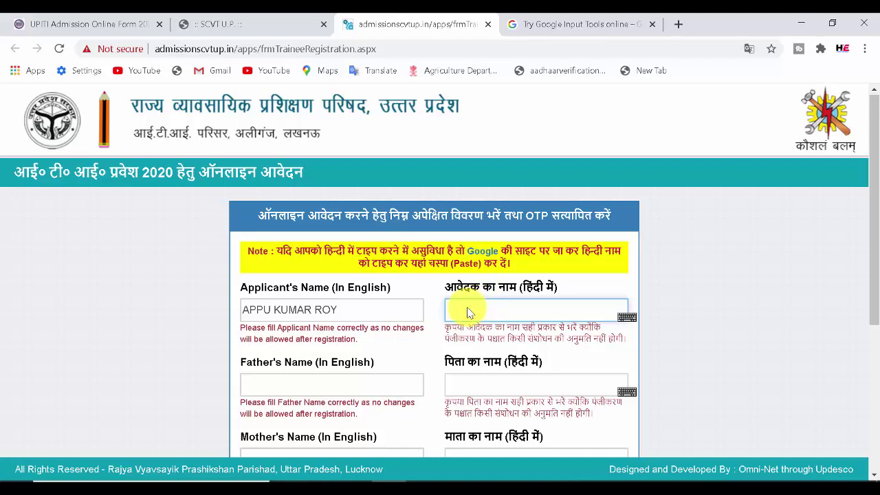
- Paste the Devanagari name into the Hindi applicant-name field, mark nearby fields, and scroll down
key(ctrl+v)
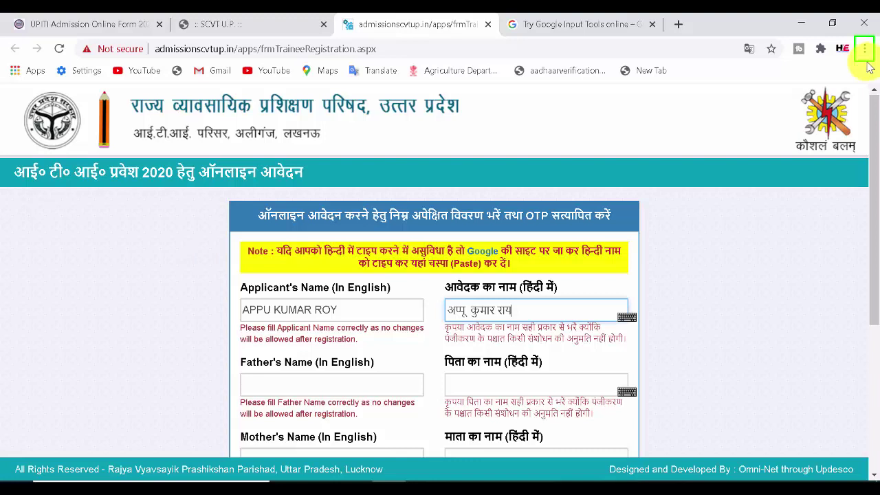
drag(249, 377, 360, 390)
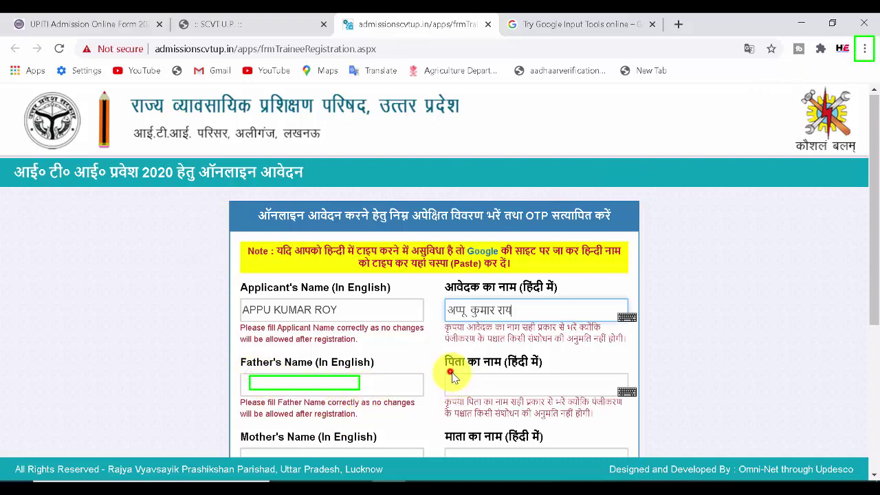
drag(450, 373, 533, 392)
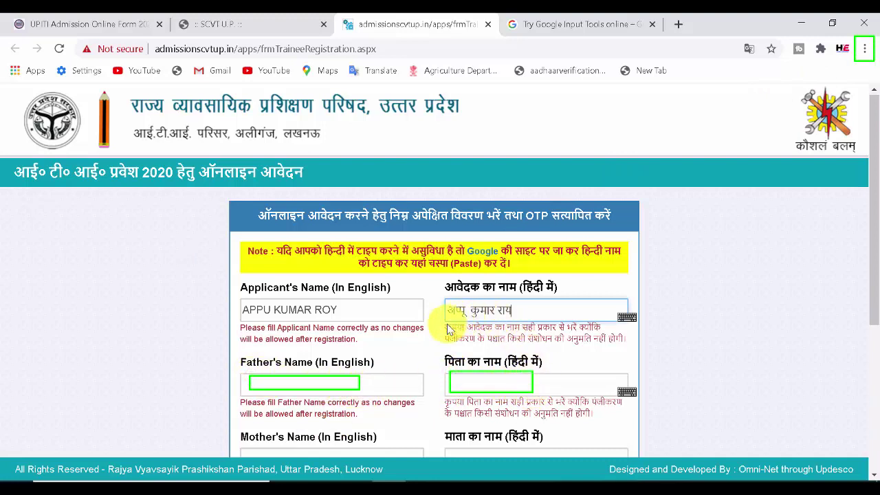
mouse_move(441, 321)
mouse_down()
mouse_move(526, 345)
mouse_move(621, 342)
mouse_move(626, 350)
mouse_up()
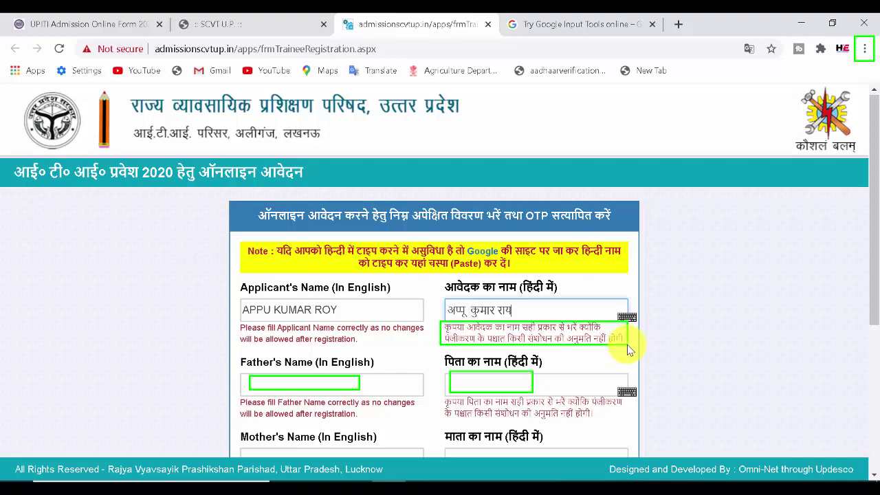
drag(874, 291, 870, 387)
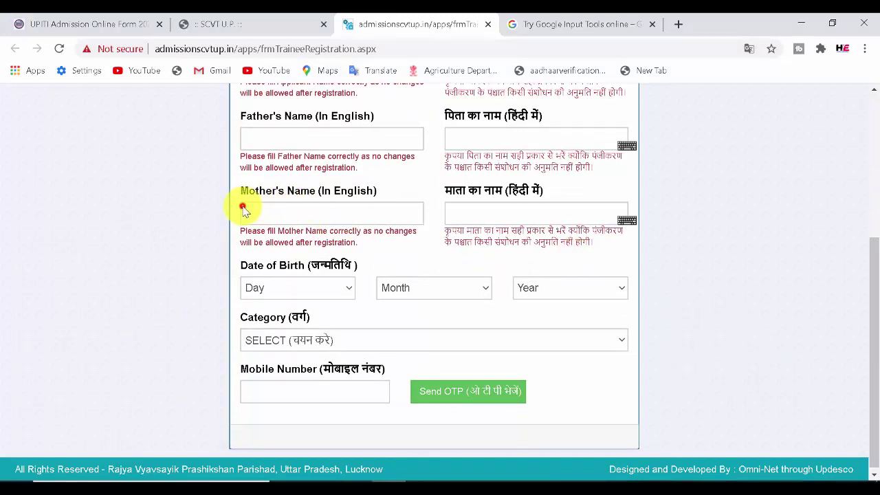
- Mark several form fields with the pen and choose GEN (सामान्य) in the Category dropdown
mouse_move(244, 205)
mouse_down()
mouse_move(346, 229)
mouse_move(388, 219)
mouse_up()
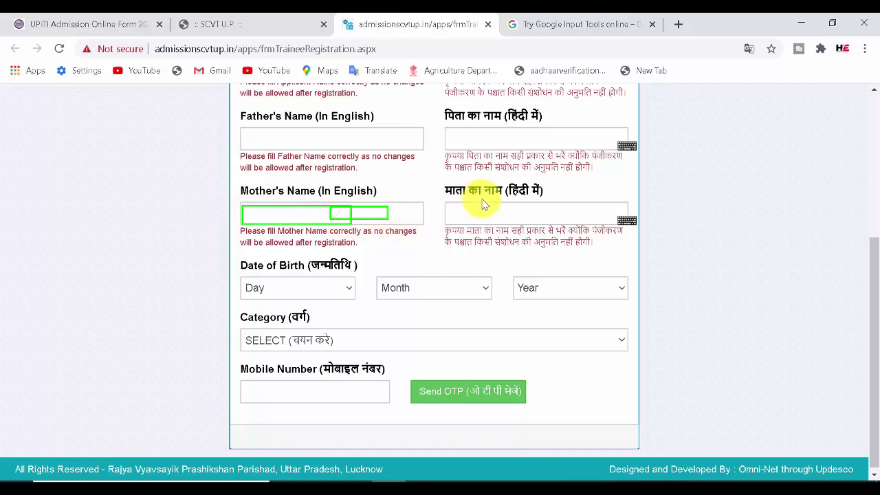
mouse_move(447, 208)
mouse_down()
mouse_move(516, 230)
mouse_move(539, 227)
mouse_up()
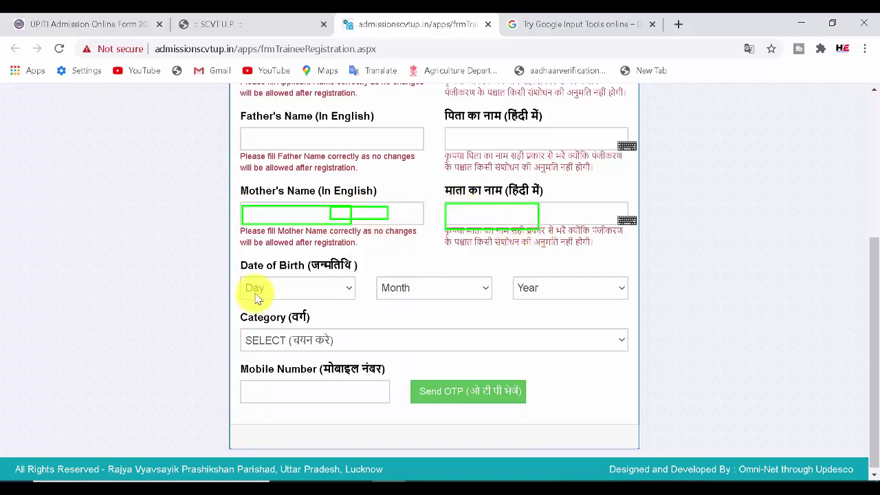
drag(240, 278, 328, 294)
drag(385, 276, 432, 291)
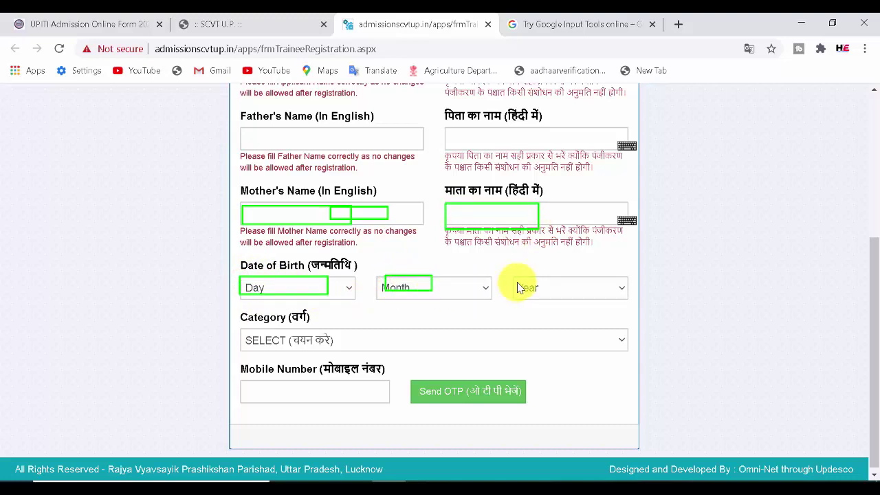
drag(516, 276, 572, 291)
mouse_move(246, 333)
mouse_down()
mouse_move(326, 351)
mouse_move(322, 345)
mouse_up()
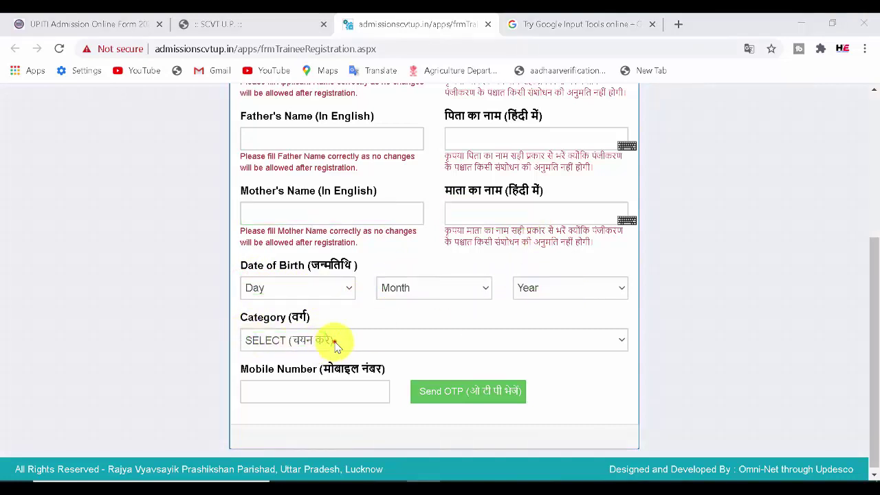
click(342, 346)
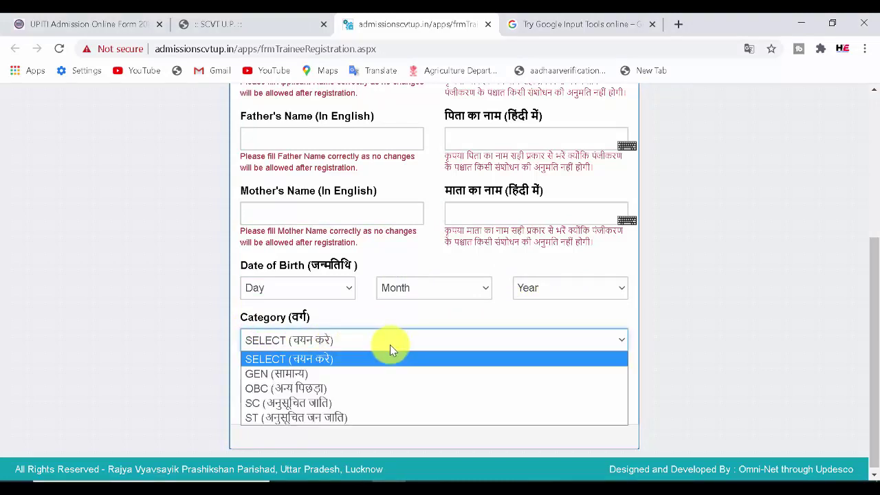
click(338, 375)
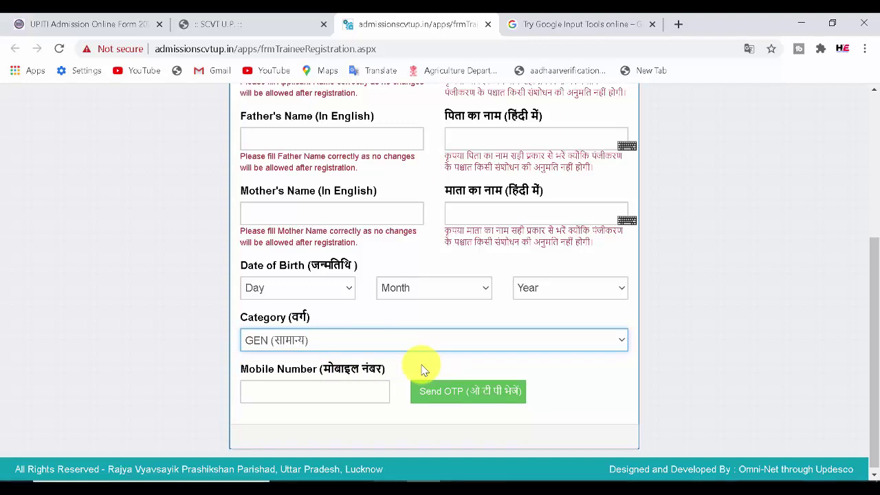
drag(243, 383, 364, 405)
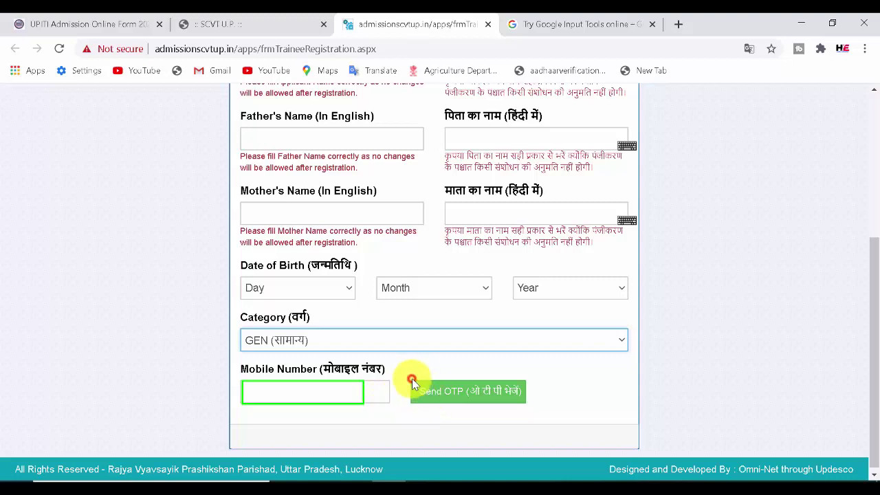
drag(463, 394, 540, 405)
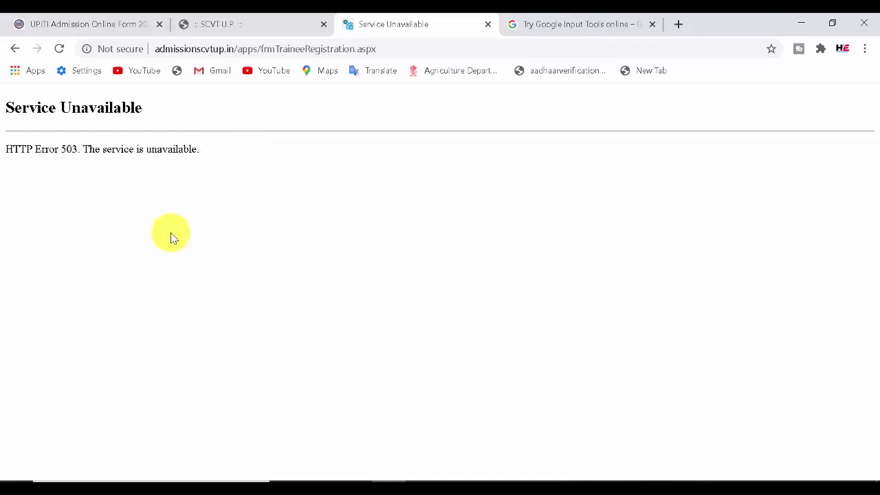
- Highlight the HTTP Error 503 Service Unavailable message
mouse_move(2, 138)
mouse_down()
mouse_move(165, 170)
mouse_move(264, 174)
mouse_up()
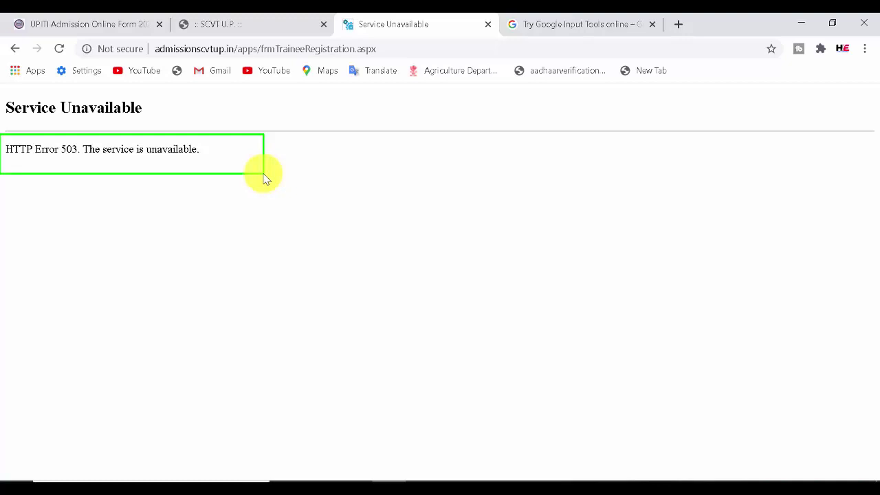
mouse_move(40, 115)
mouse_down()
mouse_move(140, 175)
mouse_move(288, 184)
mouse_up()
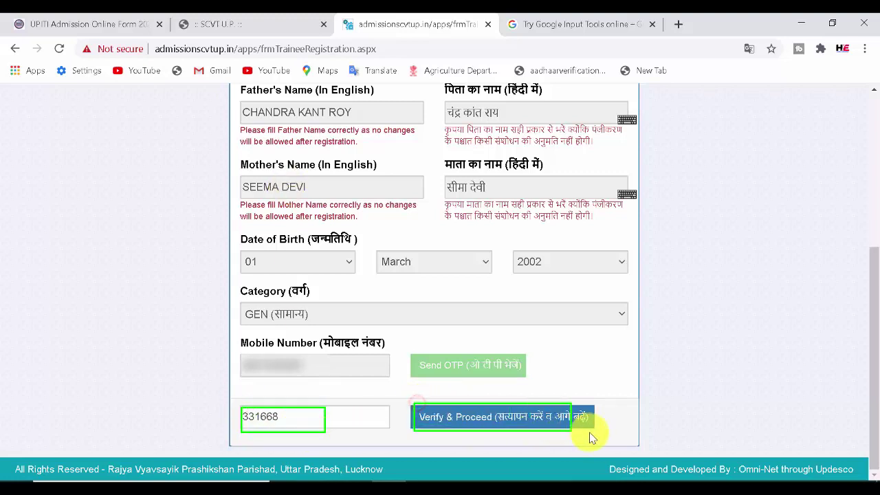
- Verify the OTP and proceed to the Admission Type page
click(522, 421)
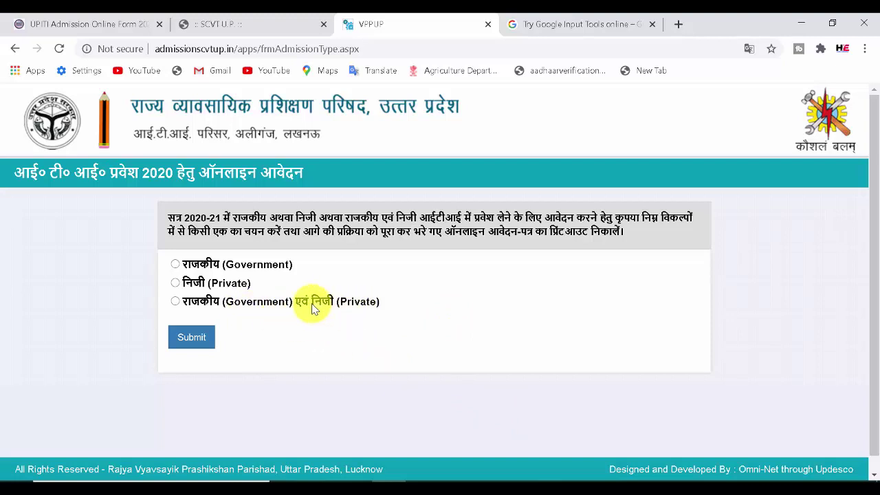
- Compare the three admission types, then select राजकीय एवं निजी (Government and Private)
mouse_move(167, 253)
mouse_down()
mouse_move(294, 315)
mouse_move(413, 321)
mouse_up()
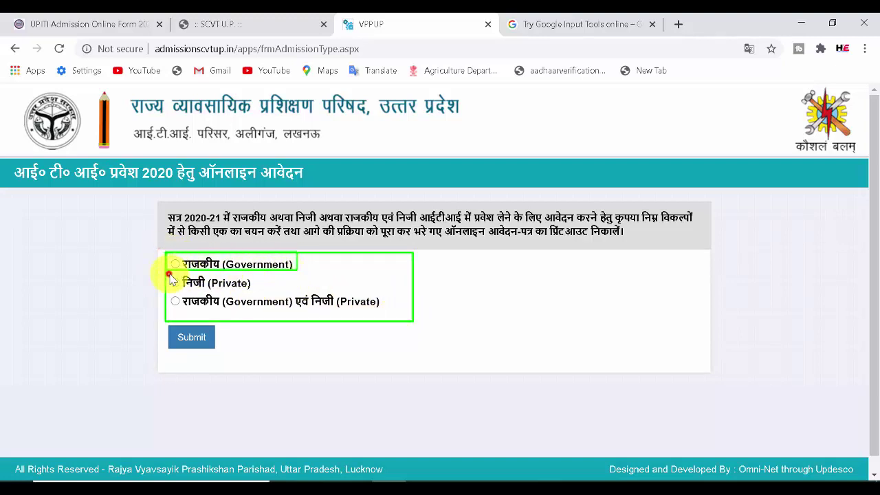
drag(170, 275, 273, 290)
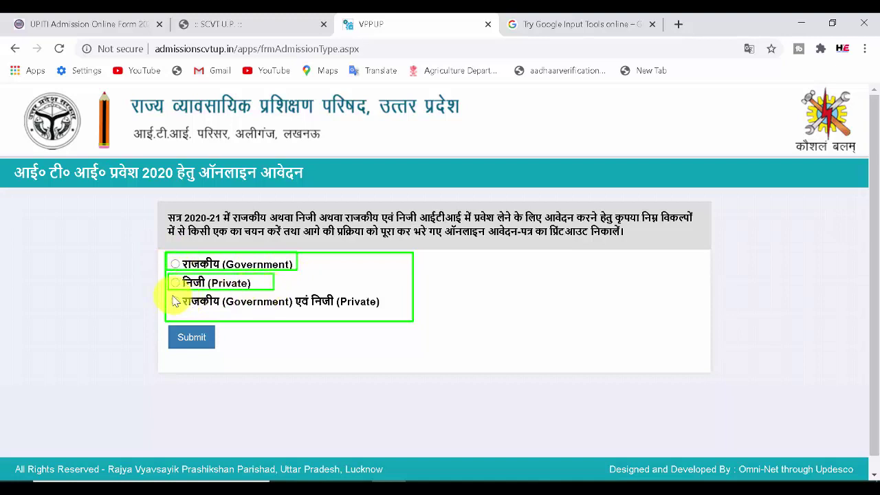
drag(170, 298, 390, 315)
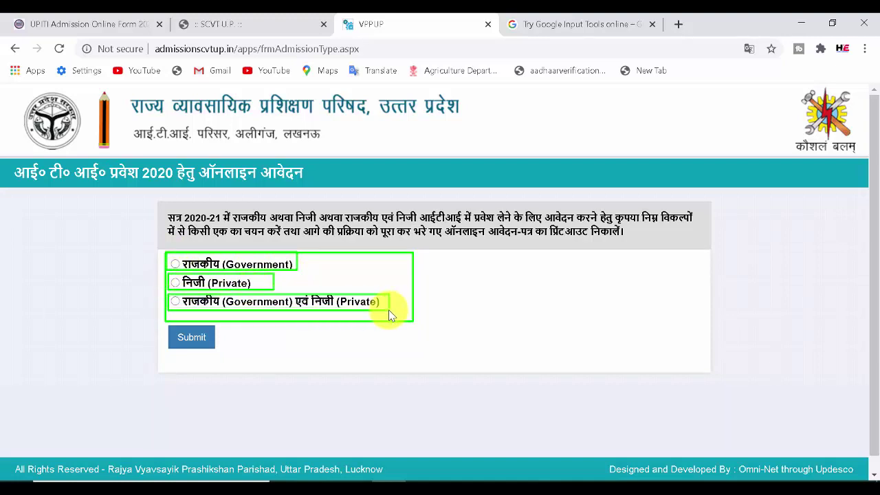
click(176, 304)
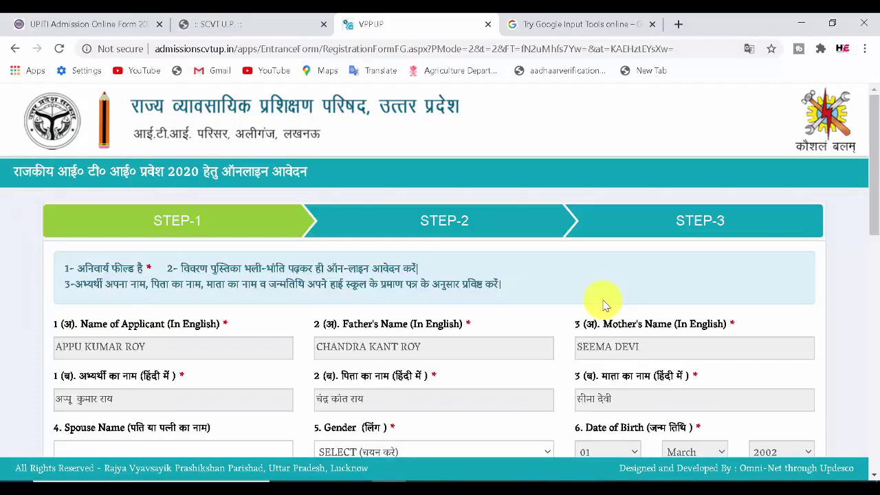
- Review the form's STEP-1 to STEP-3 stages, instruction notes and the Spouse Name field
drag(141, 206, 232, 235)
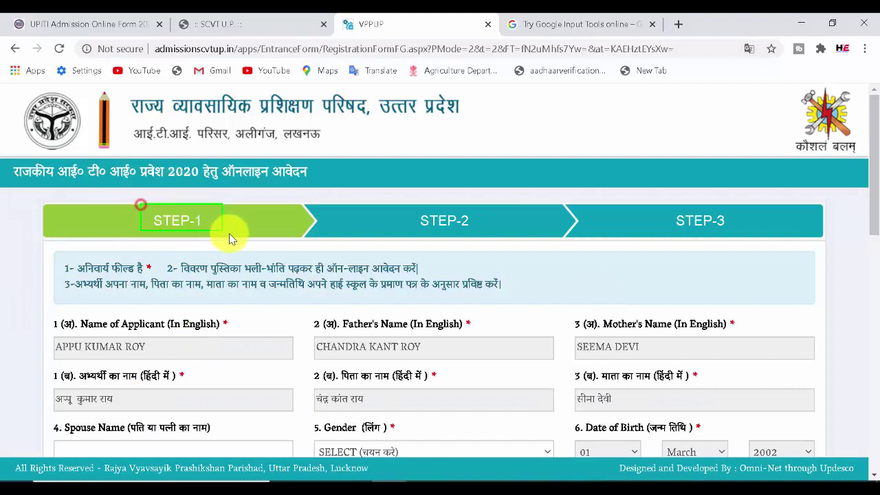
drag(369, 203, 530, 248)
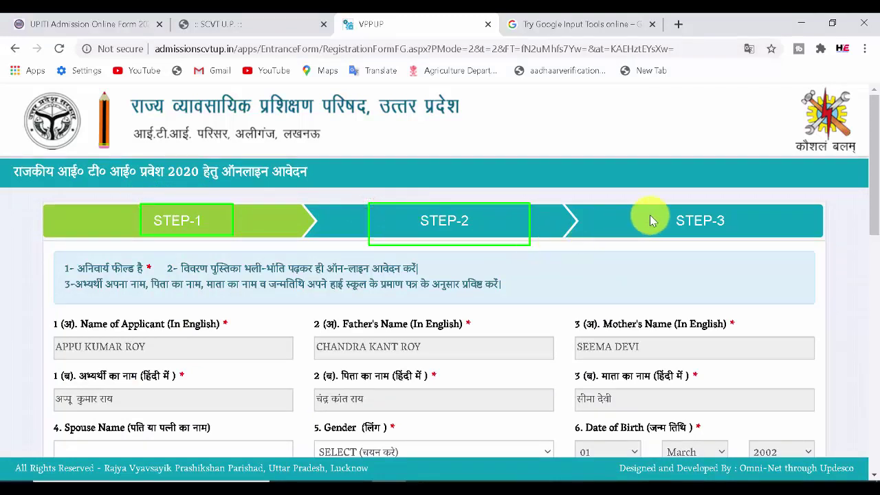
drag(654, 205, 779, 240)
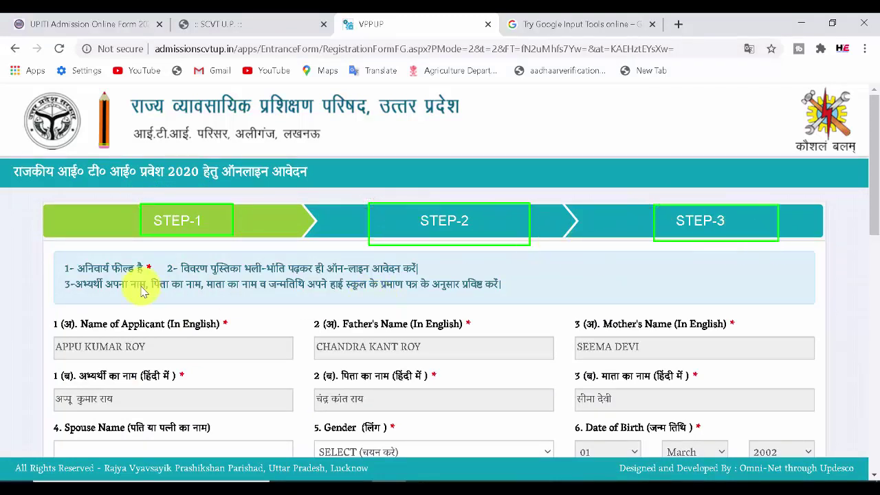
drag(74, 260, 154, 281)
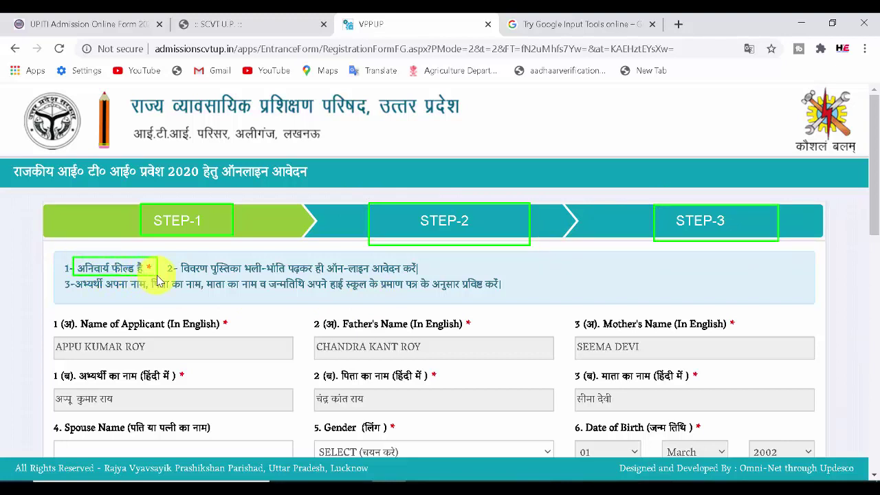
mouse_move(176, 257)
mouse_down()
mouse_move(321, 288)
mouse_move(338, 272)
mouse_move(430, 276)
mouse_up()
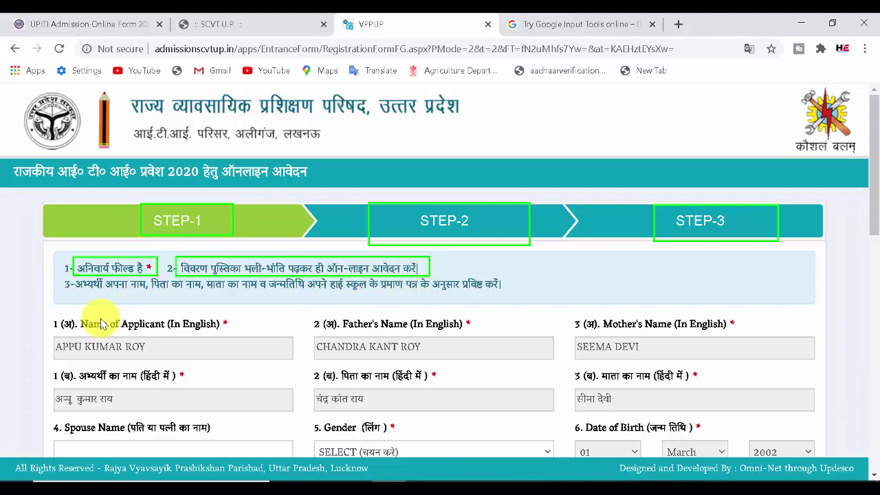
mouse_move(72, 277)
mouse_down()
mouse_move(154, 303)
mouse_move(516, 299)
mouse_up()
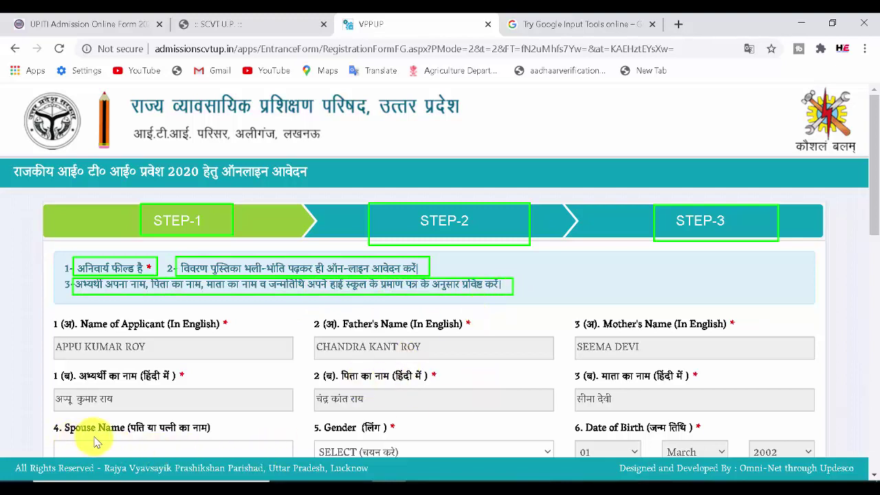
drag(59, 441, 136, 454)
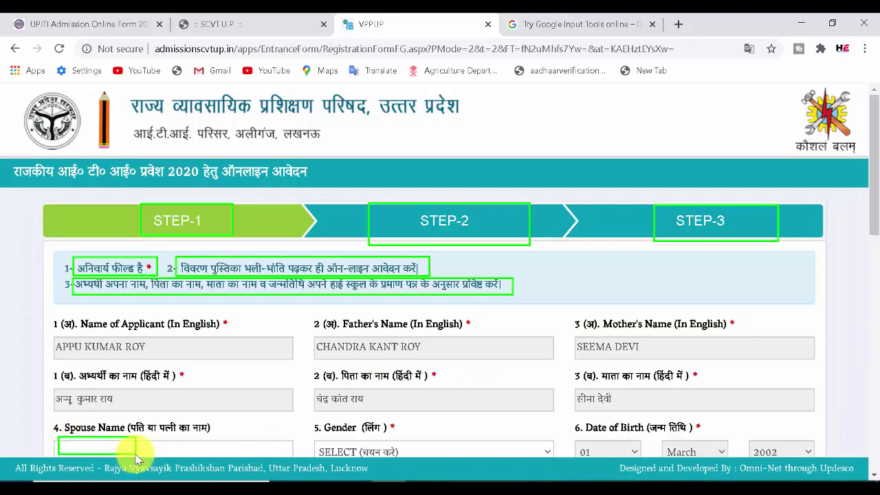
- Set the gender to Male and answer No for EWS
key(Escape)
click(370, 454)
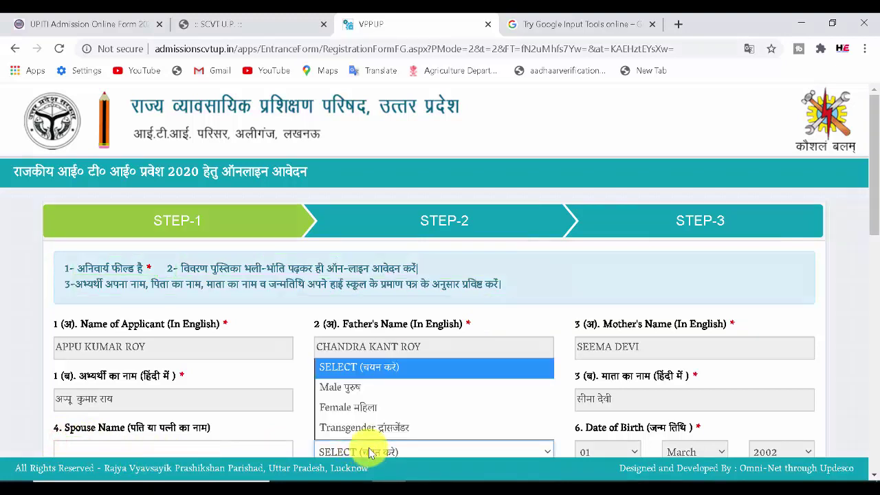
click(365, 387)
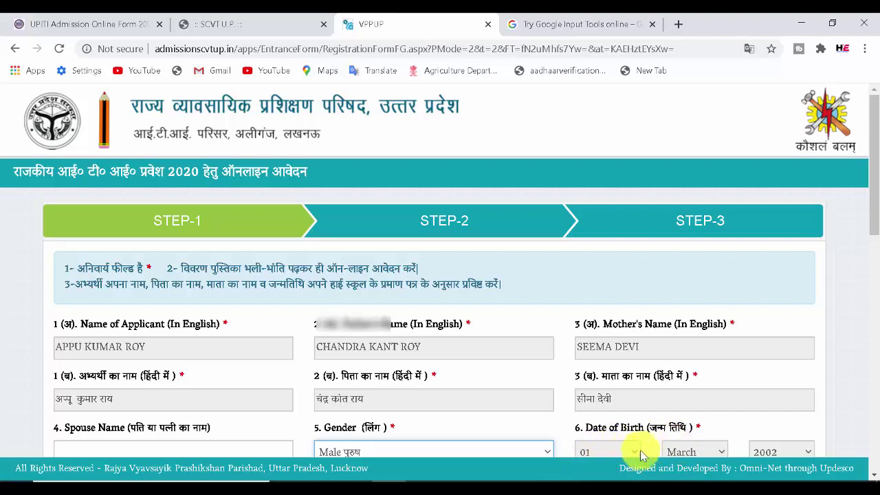
scroll(770, 379, down, 4)
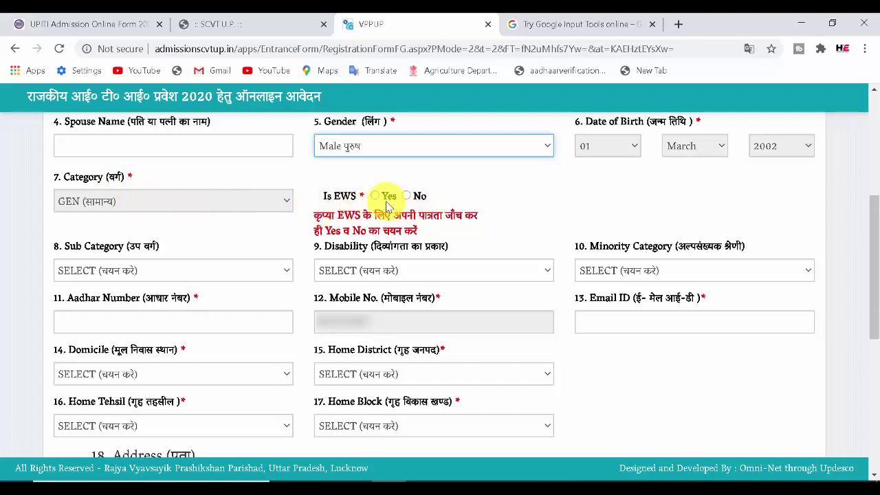
click(407, 196)
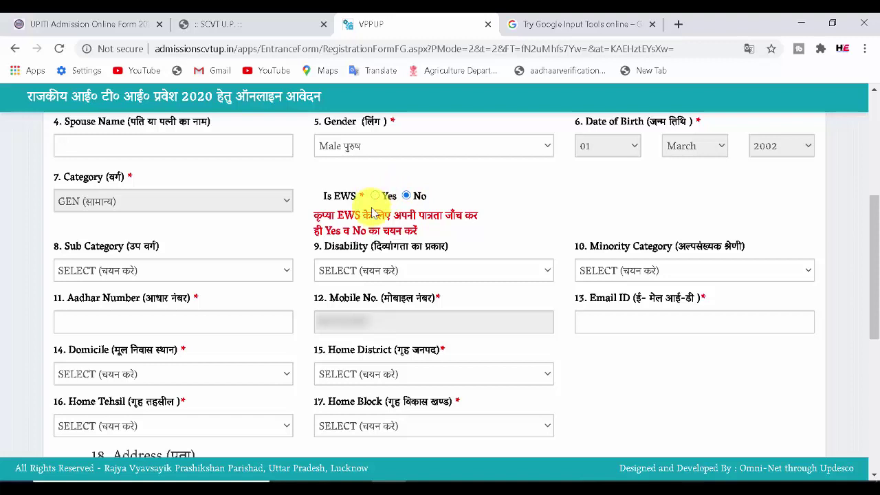
- Leave Sub Category, Disability and Minority Category as SELECT, noting the Aadhar and Email fields
click(210, 280)
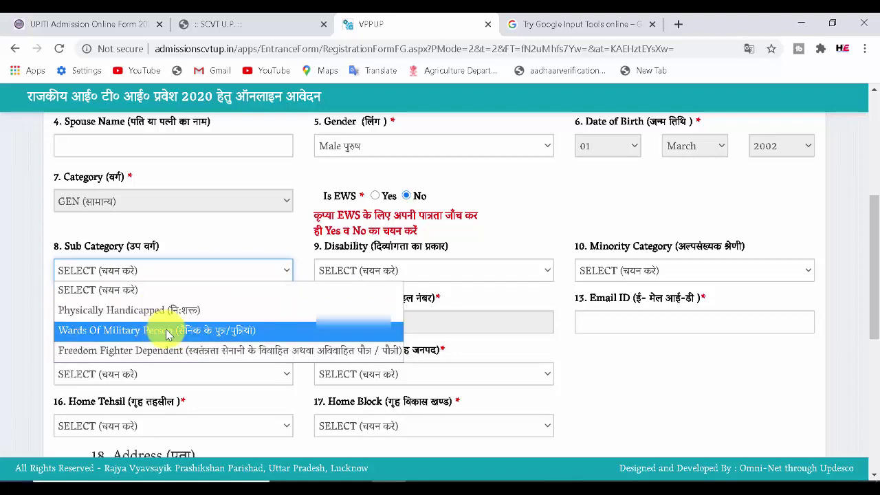
click(192, 274)
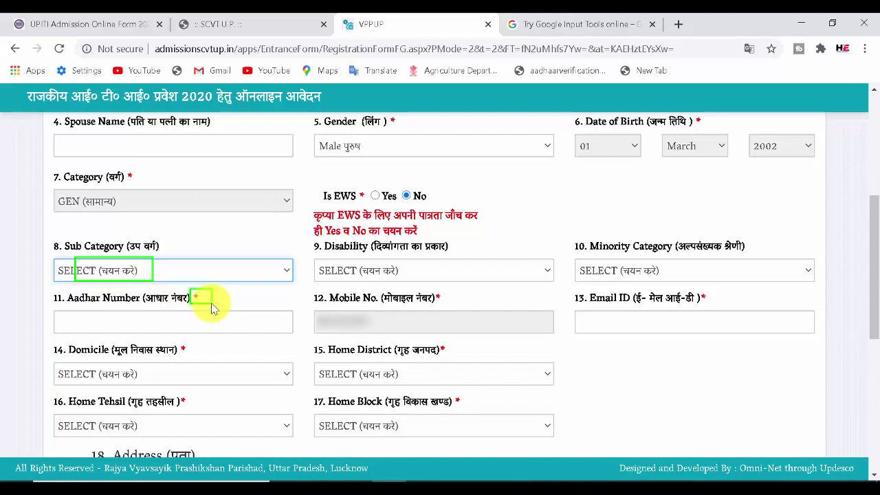
click(365, 273)
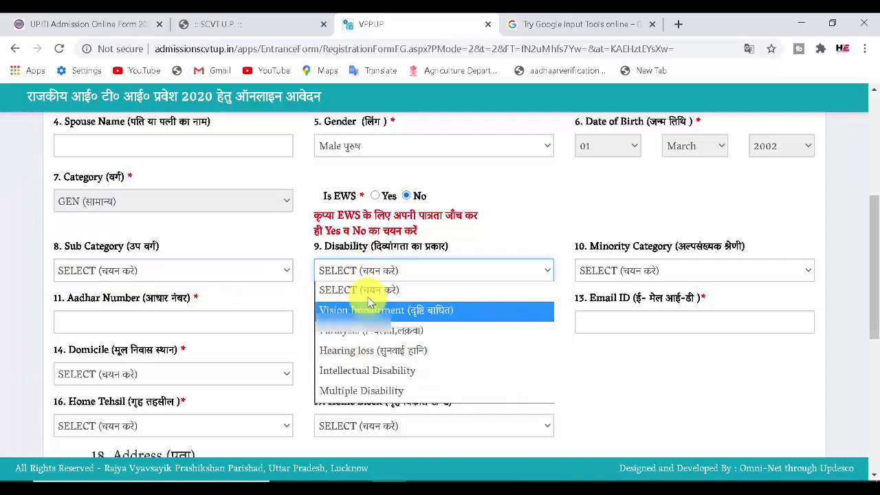
click(366, 292)
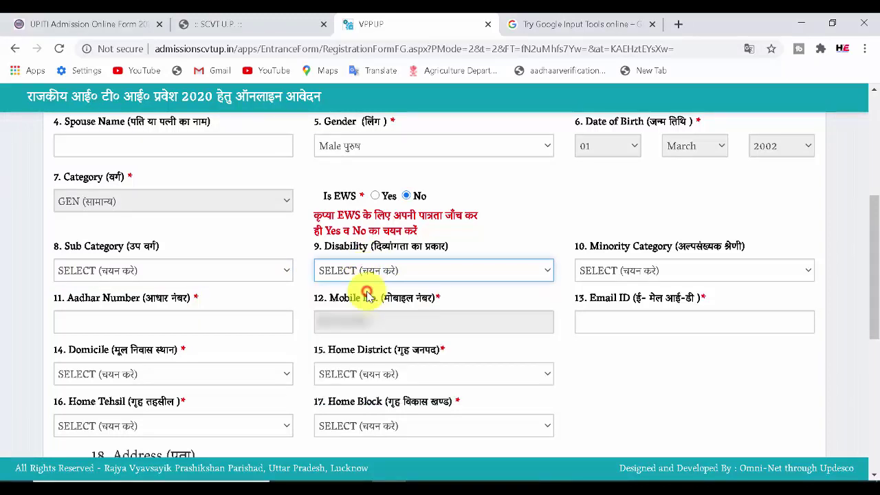
click(631, 271)
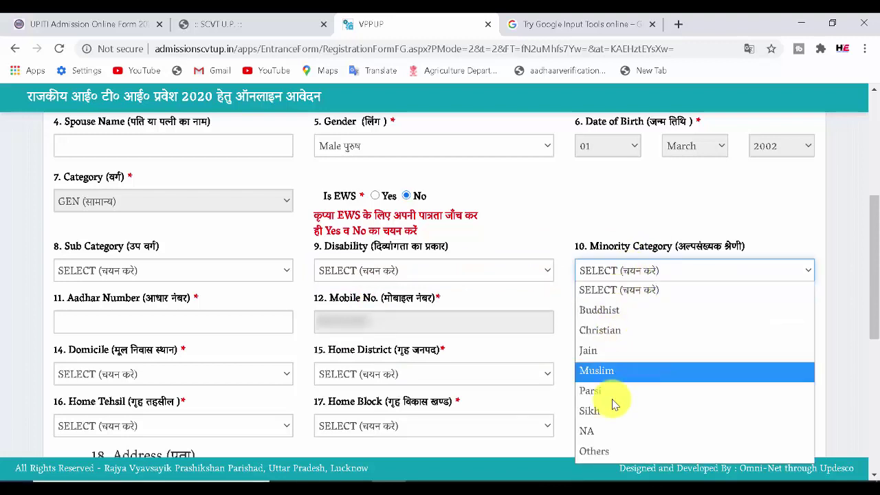
click(615, 289)
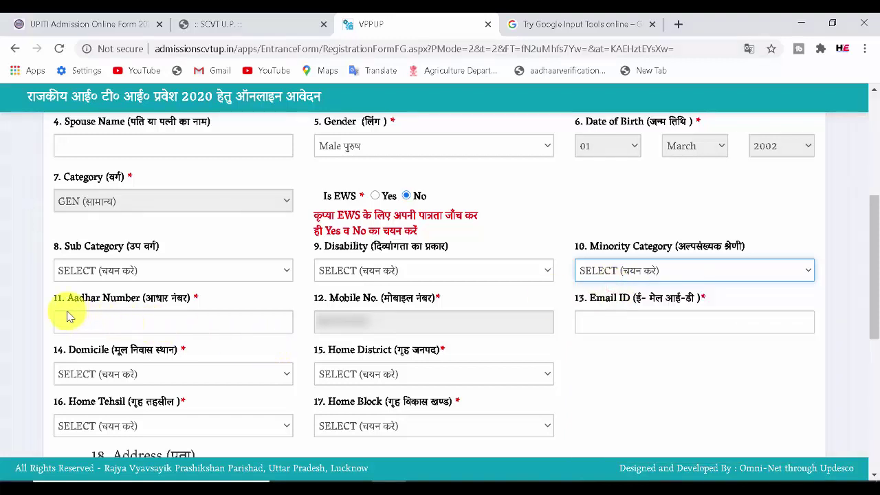
drag(63, 313, 156, 337)
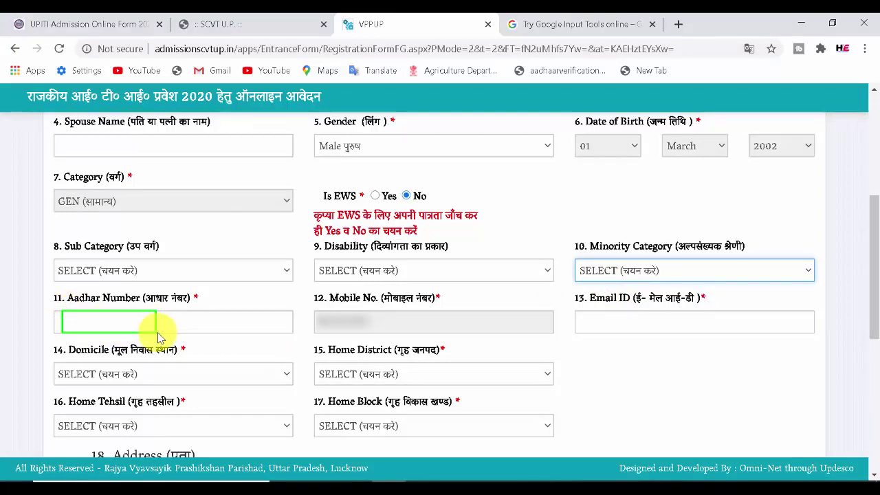
drag(583, 313, 682, 336)
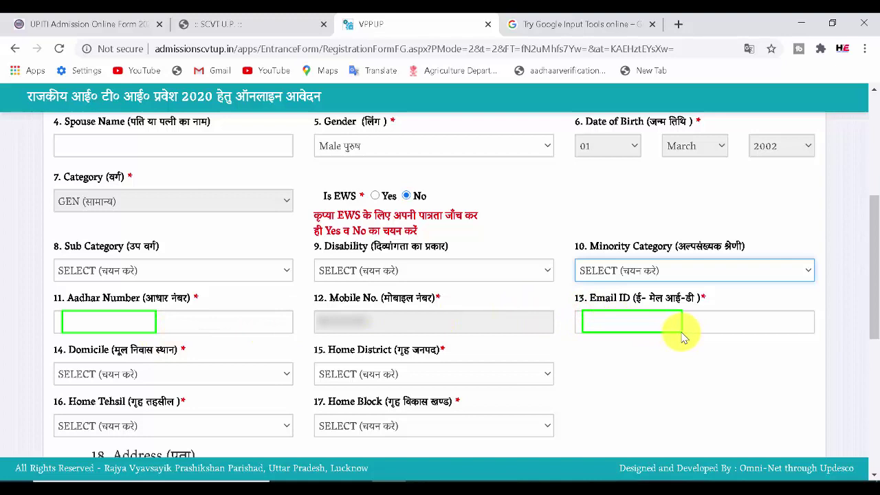
click(189, 381)
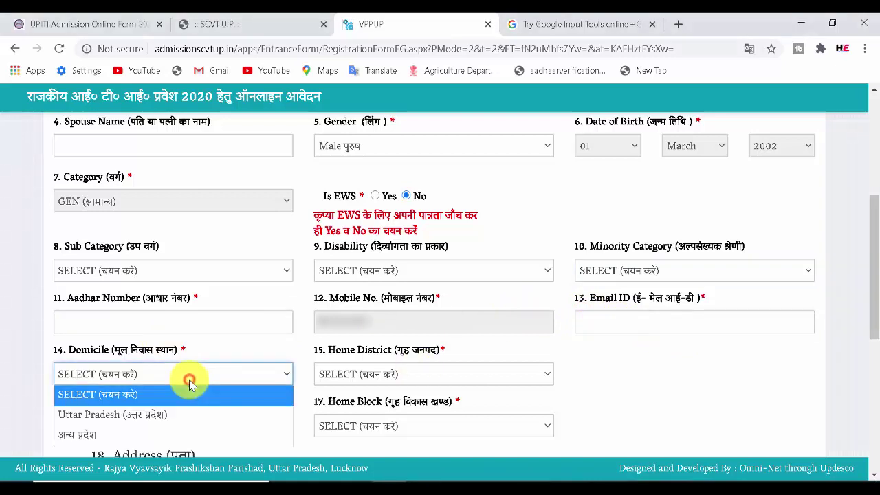
- Set domicile to अन्य प्रदेश with BIHAR as the other state and begin the Other District entry
click(143, 438)
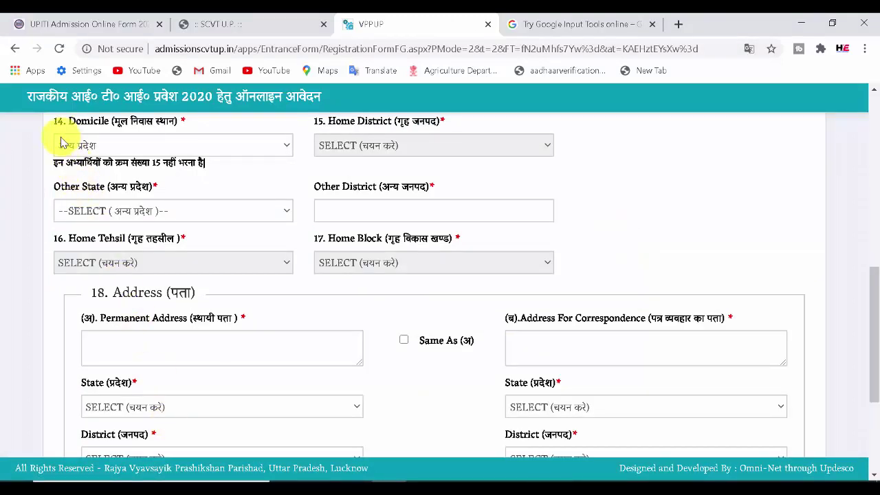
drag(56, 137, 141, 161)
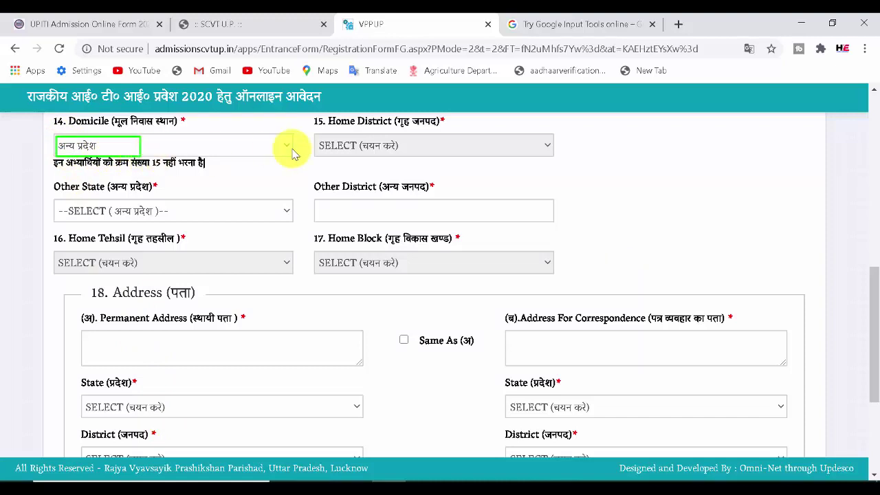
click(348, 155)
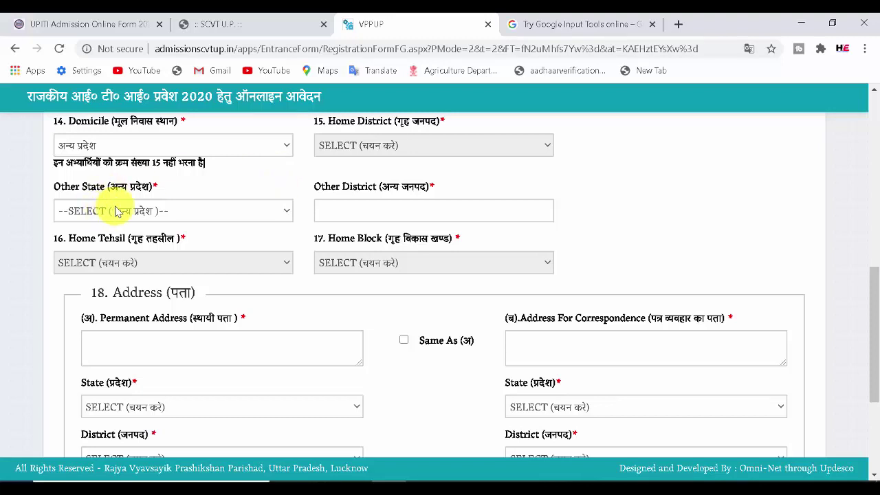
click(139, 211)
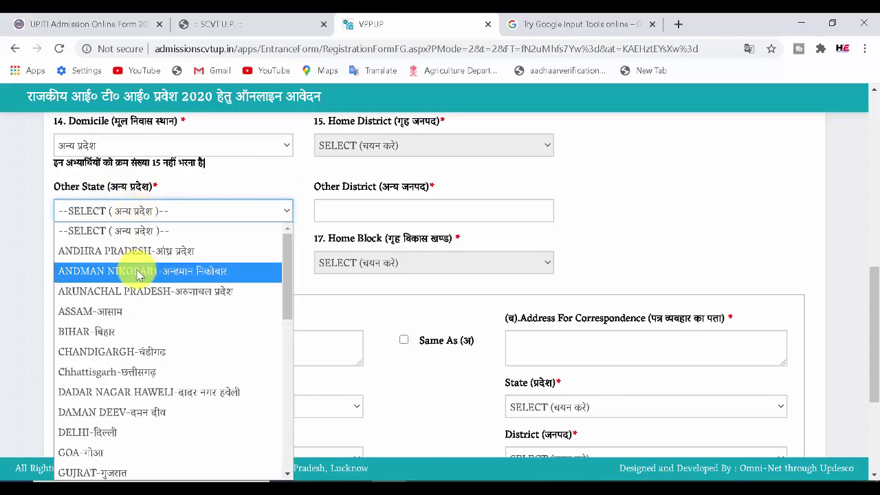
click(128, 333)
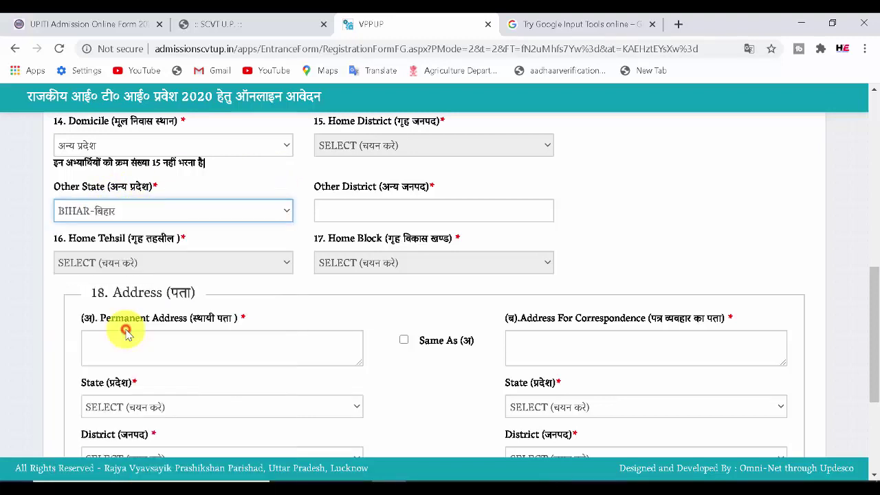
click(382, 216)
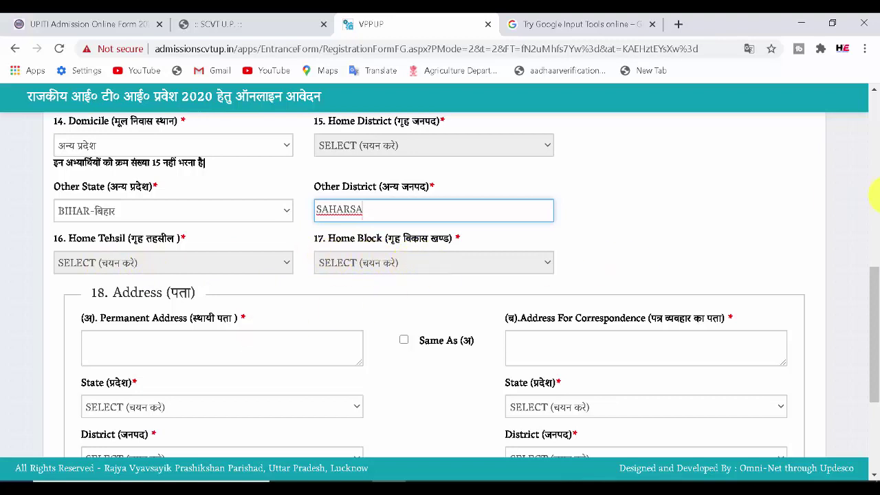
drag(872, 291, 866, 346)
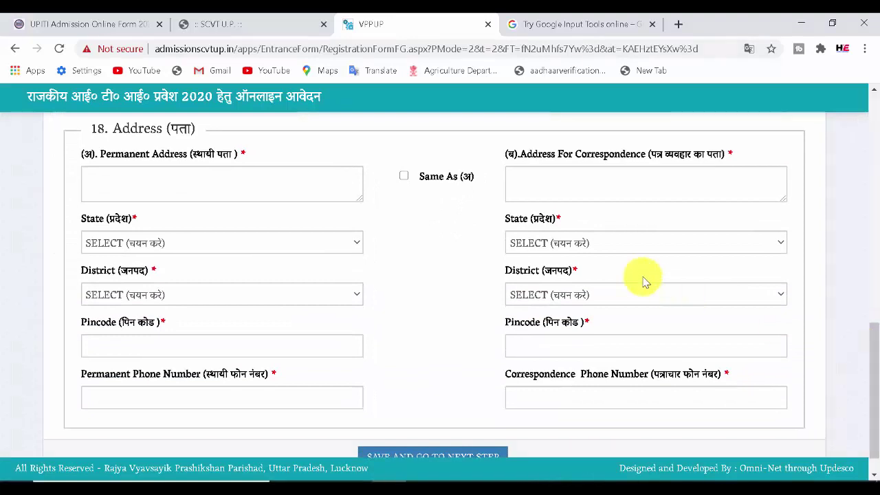
click(88, 177)
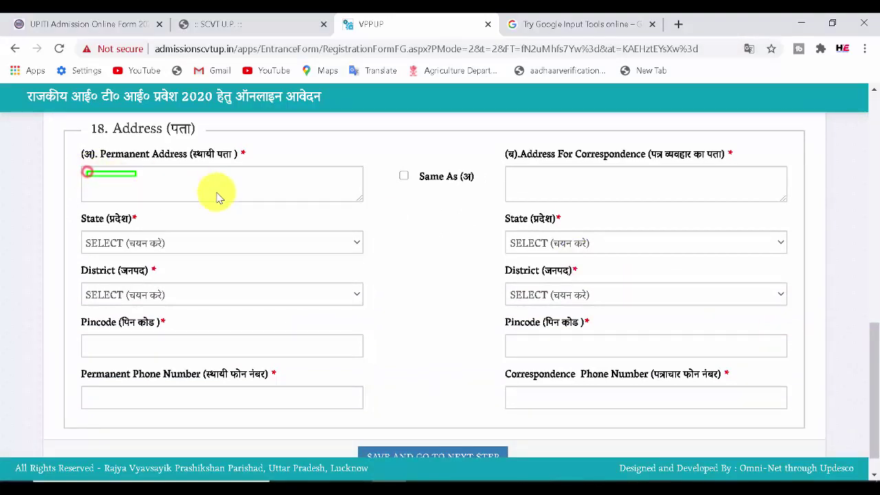
click(87, 240)
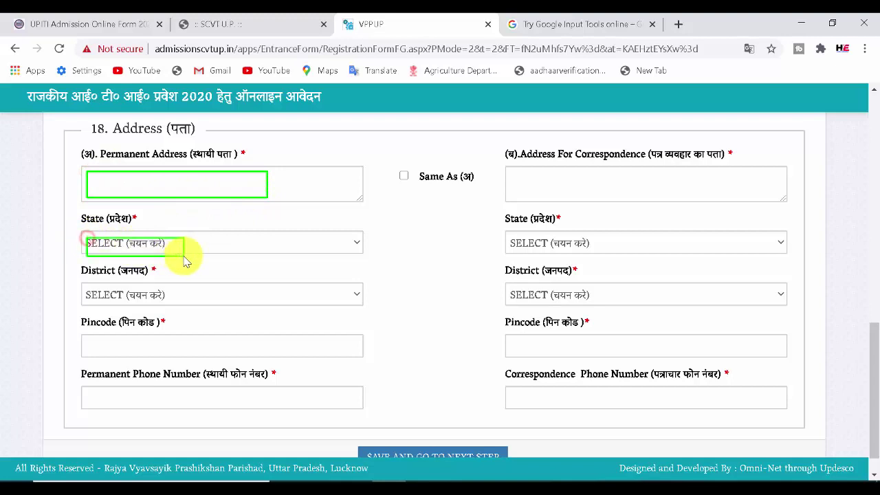
click(88, 282)
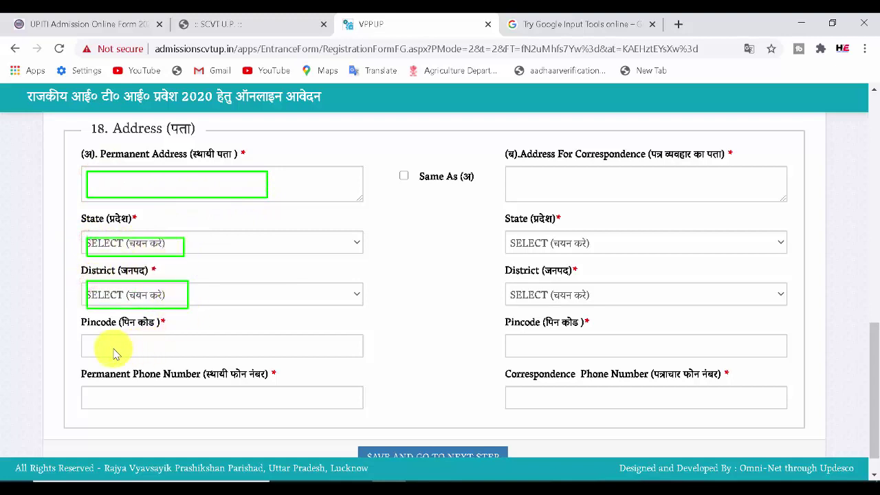
click(94, 337)
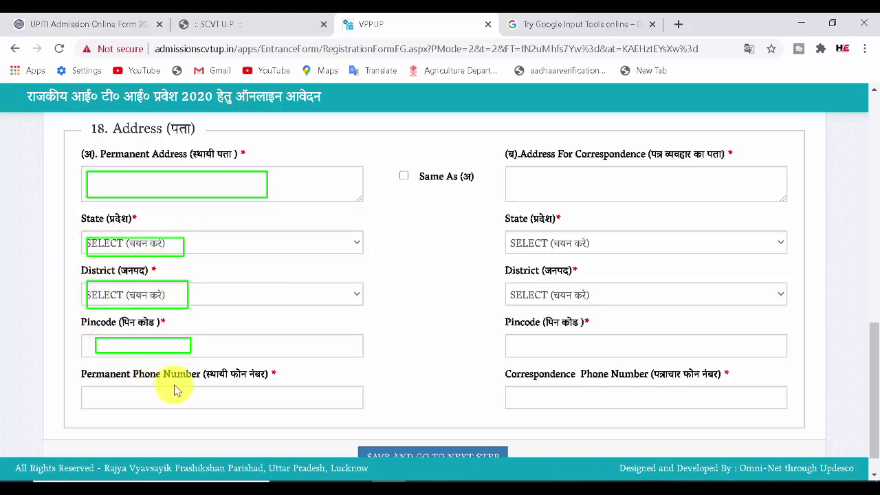
click(86, 392)
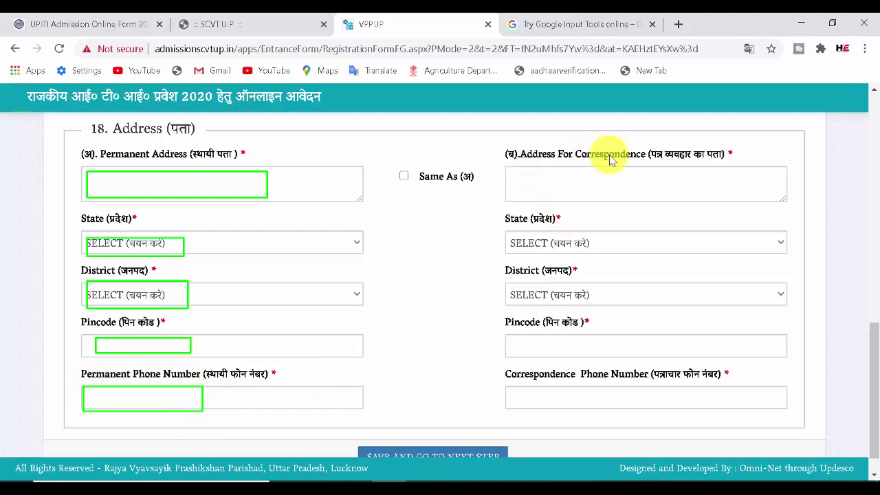
click(95, 143)
mouse_move(356, 154)
mouse_down()
mouse_move(407, 162)
mouse_move(702, 148)
mouse_move(741, 164)
mouse_up()
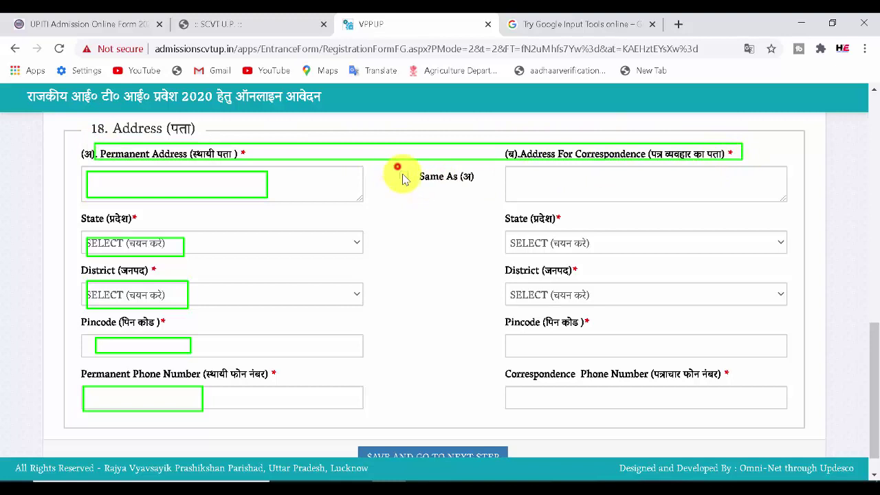
drag(397, 167, 417, 188)
key(Escape)
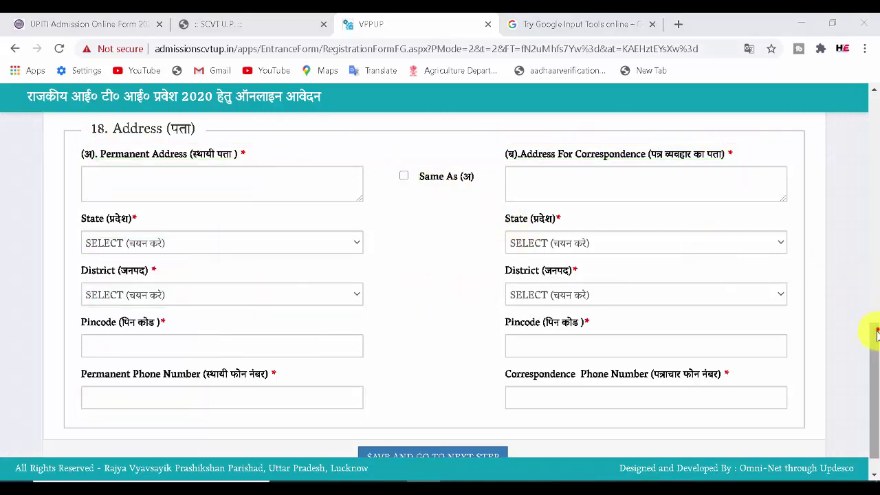
drag(872, 330, 825, 349)
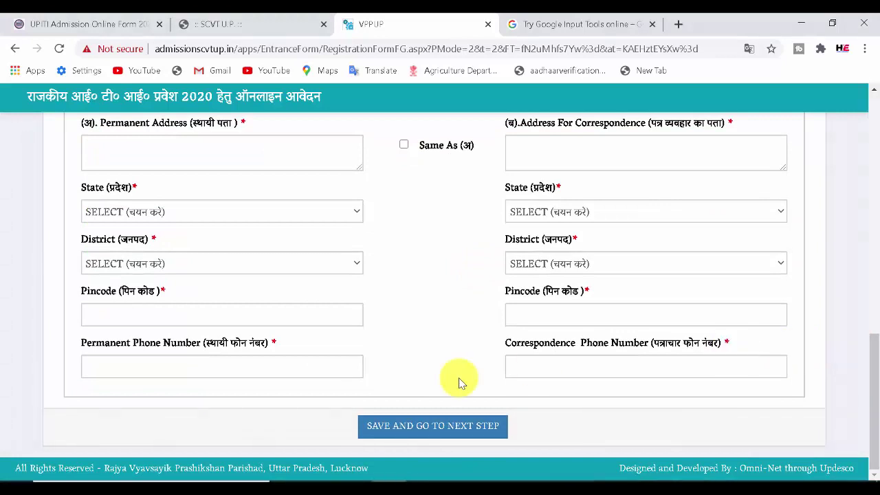
mouse_move(364, 414)
mouse_down()
mouse_move(468, 445)
mouse_move(520, 446)
mouse_up()
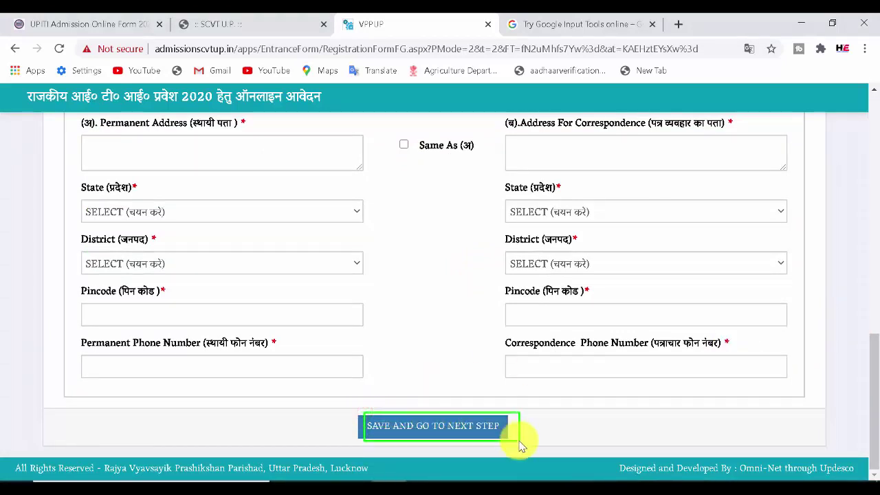
- Save Step-1, then review the Step-2 page's applicant ID and 250/- fee details
click(502, 428)
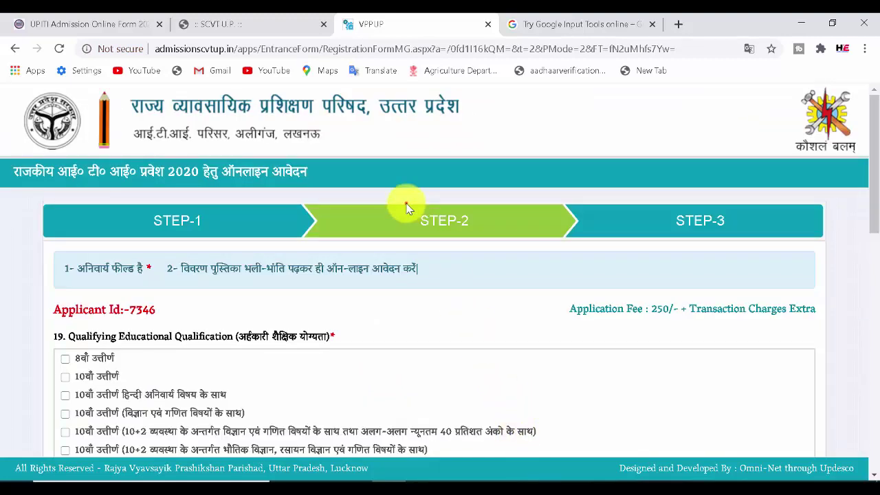
drag(482, 235, 491, 235)
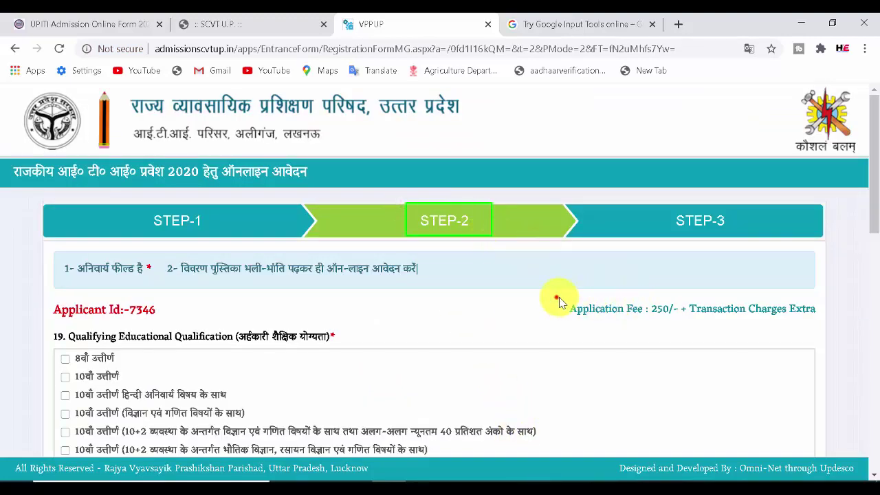
mouse_move(556, 298)
mouse_down()
mouse_move(674, 326)
mouse_move(825, 321)
mouse_up()
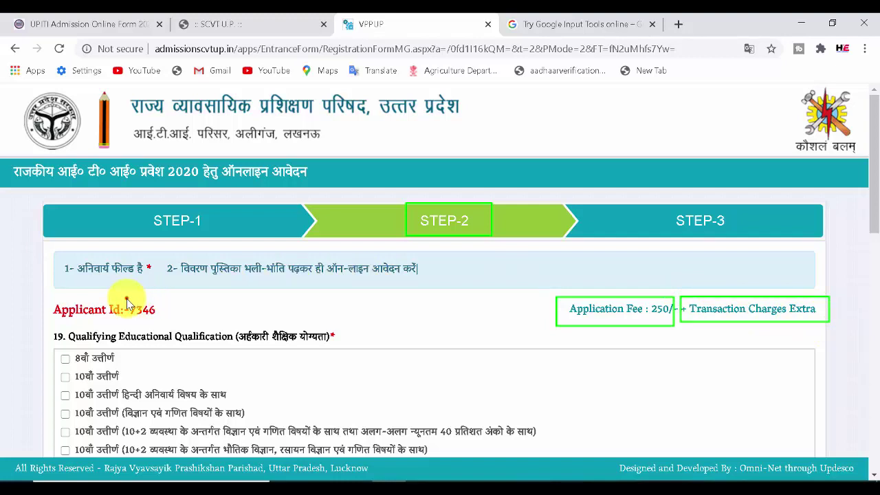
drag(127, 298, 168, 321)
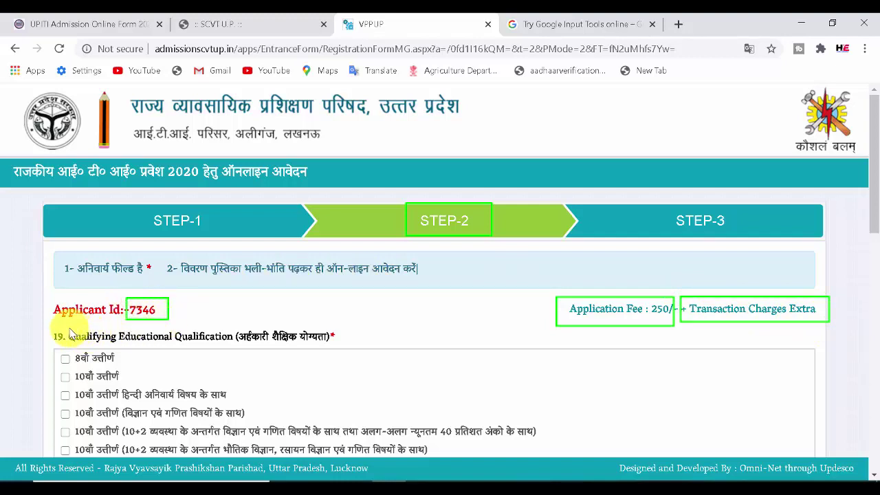
drag(68, 328, 313, 360)
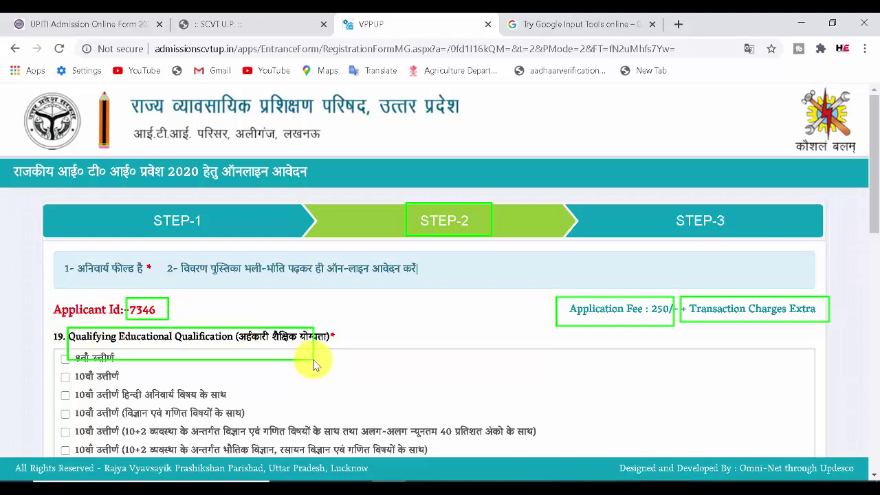
key(Escape)
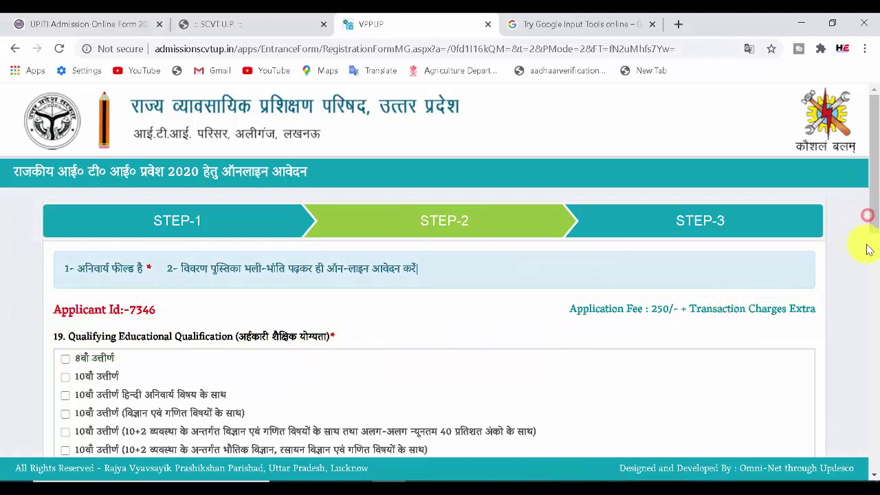
scroll(872, 254, down, 3)
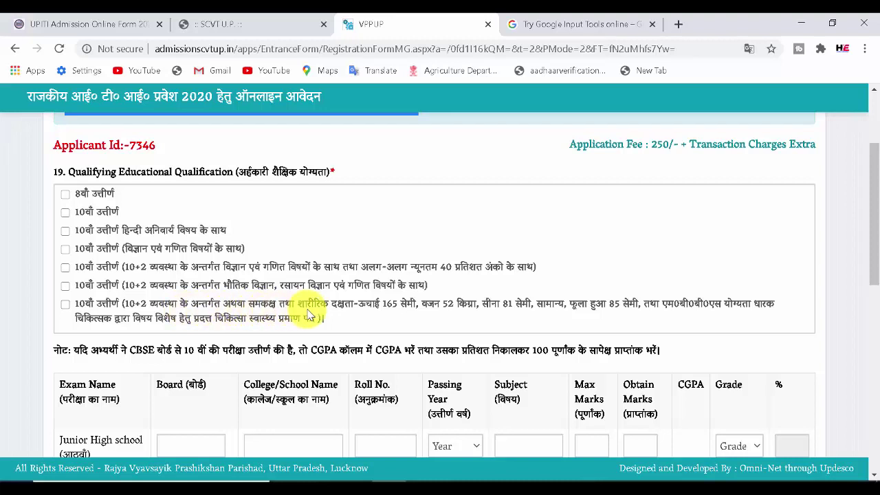
- Tick 10वीं उत्तीर्ण (विज्ञान एवं गणित विषयों के साथ) and scroll down to the exam marks table
click(65, 213)
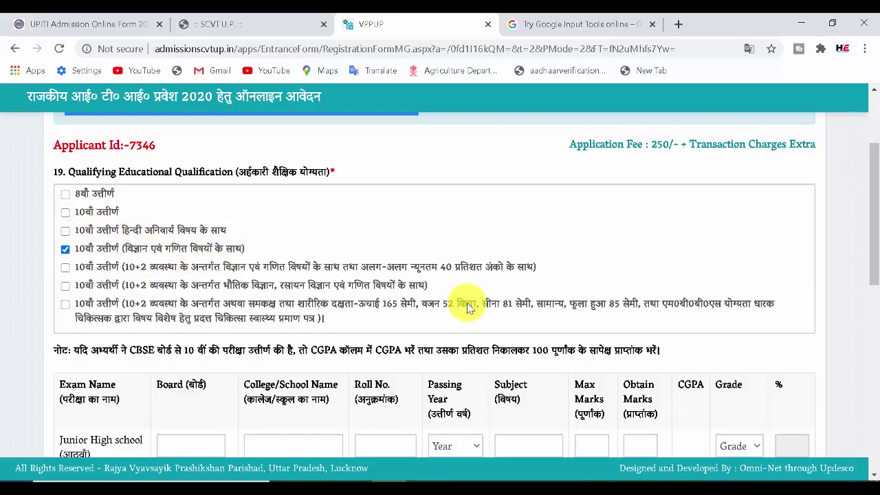
drag(872, 237, 874, 292)
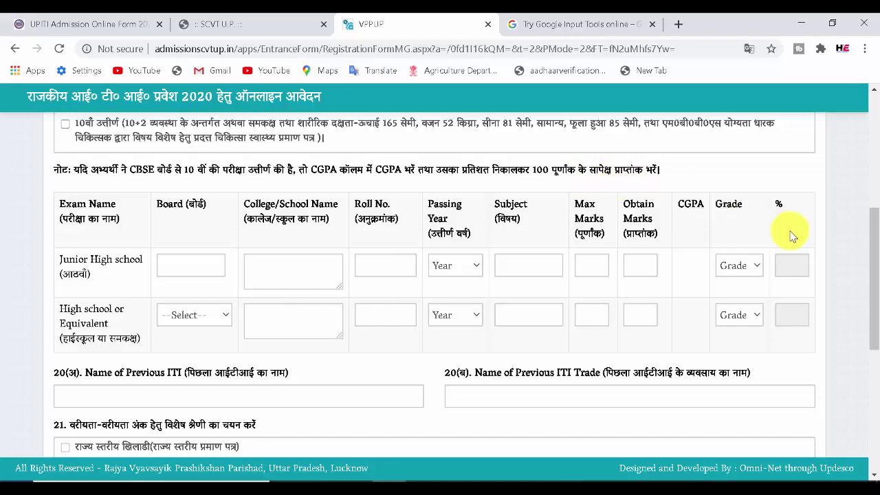
drag(874, 240, 872, 253)
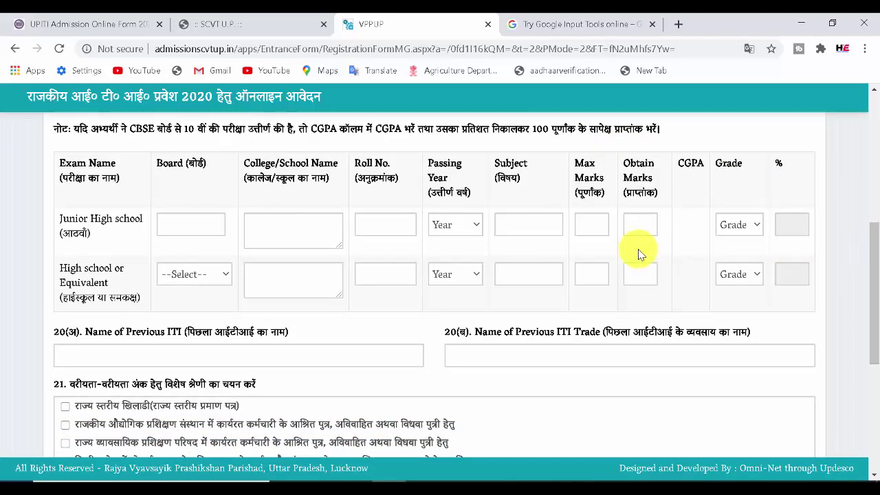
drag(58, 206, 151, 246)
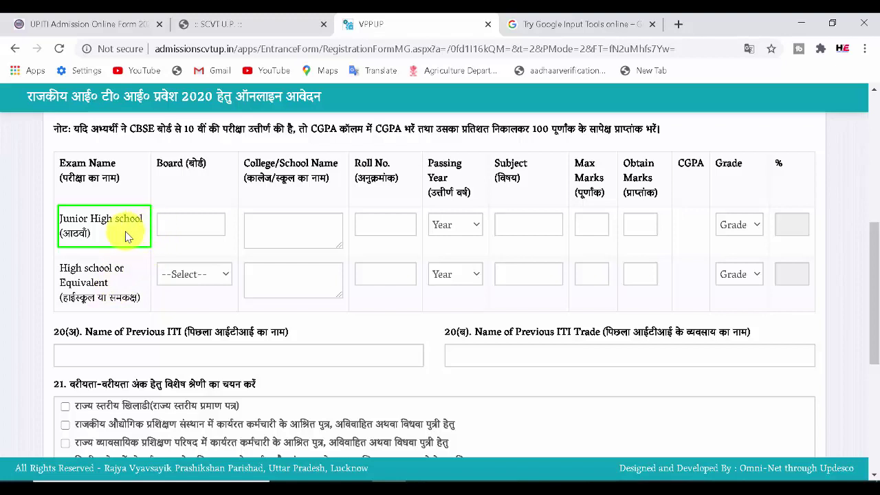
mouse_move(158, 211)
mouse_down()
mouse_move(223, 236)
mouse_move(317, 239)
mouse_up()
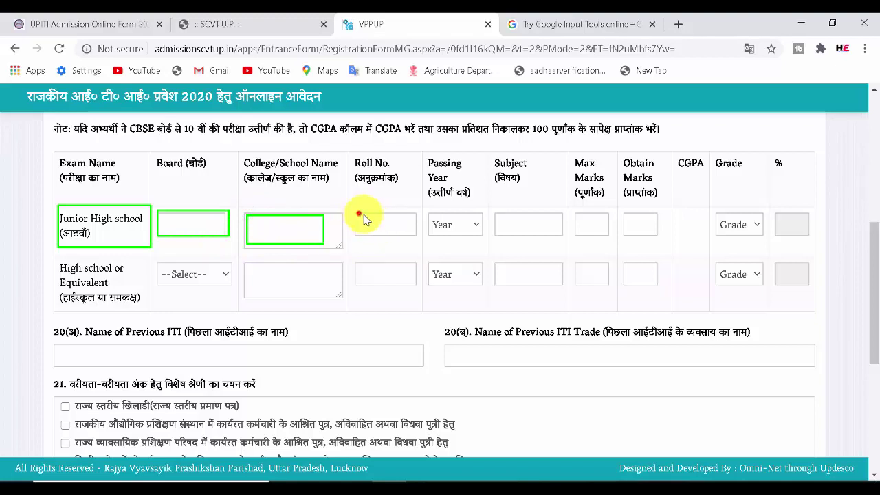